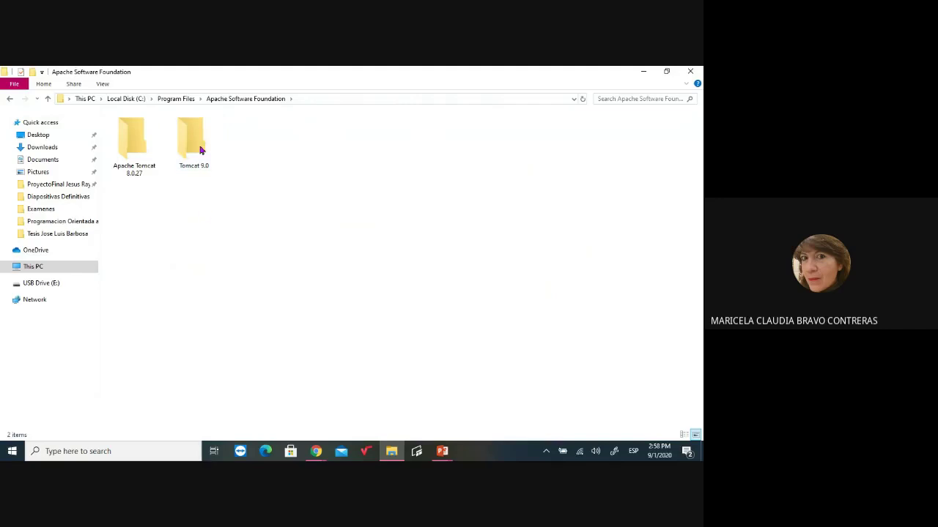
- Open the Tomcat 9.0 folder and display its contents as large icons
double_click(189, 141)
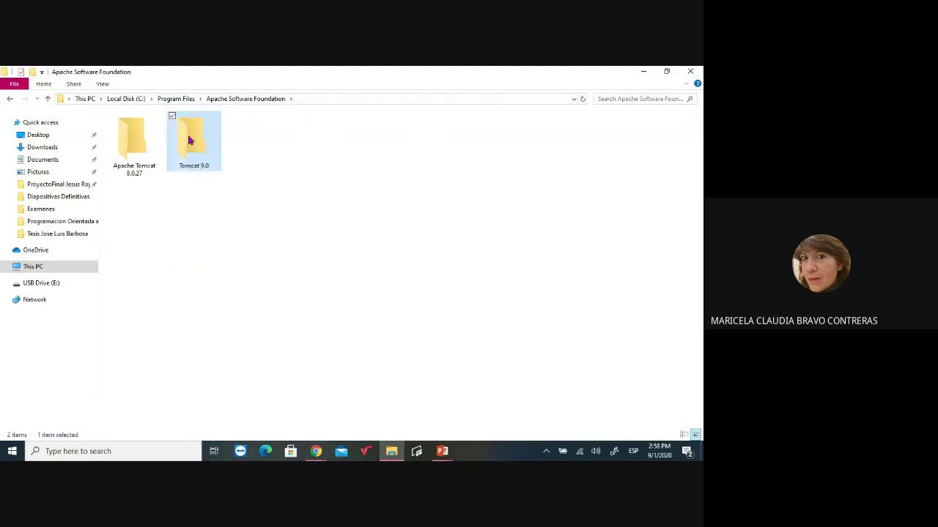
left_click(103, 84)
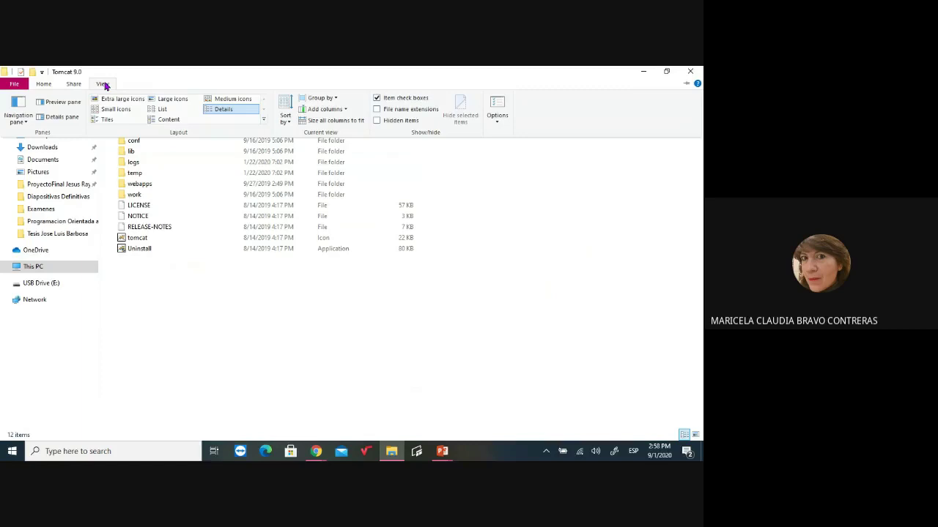
left_click(176, 99)
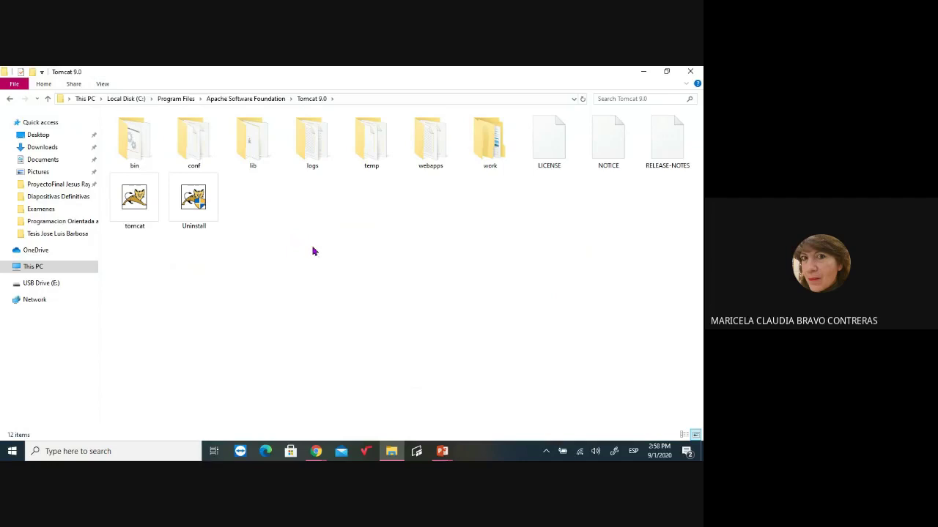
- Look through the bin folder at the startup script and the Tomcat9w application, and return to the Tomcat 9.0 folder
double_click(132, 146)
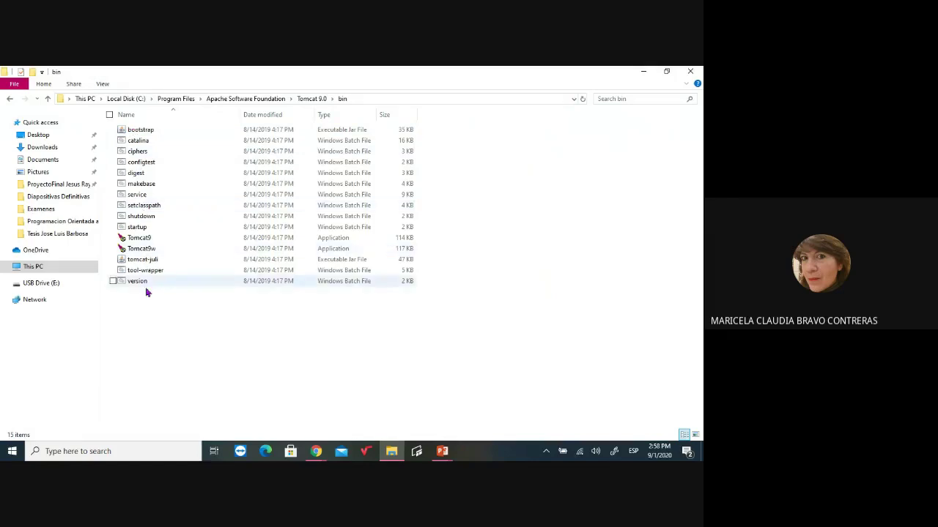
left_click(141, 240)
left_click(142, 228)
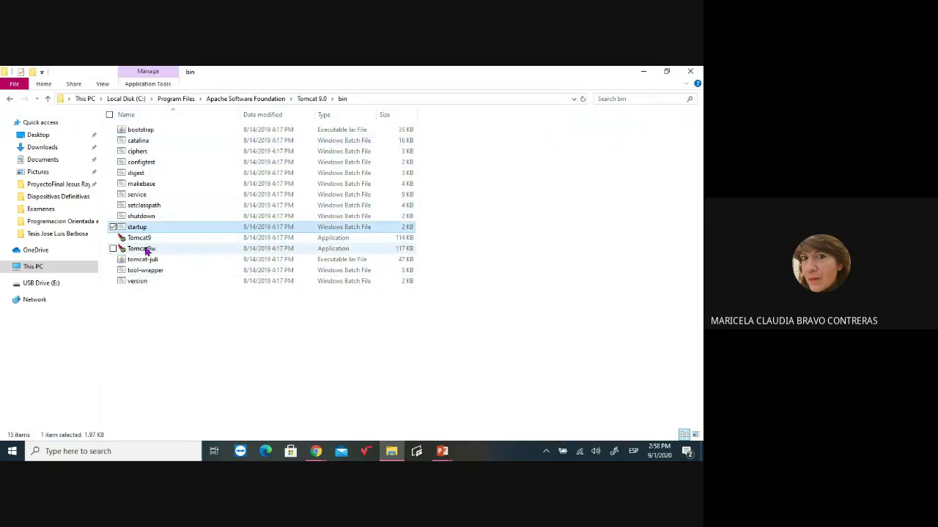
left_click(146, 250)
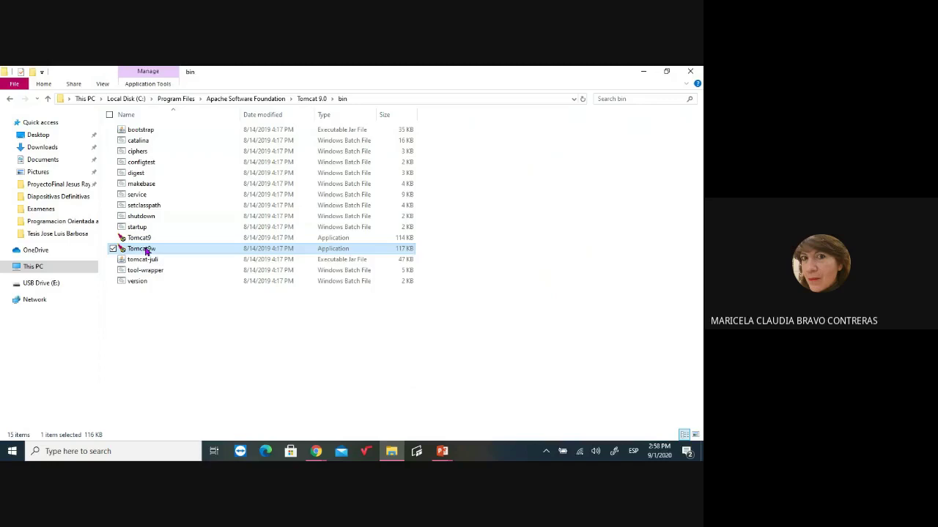
left_click(308, 99)
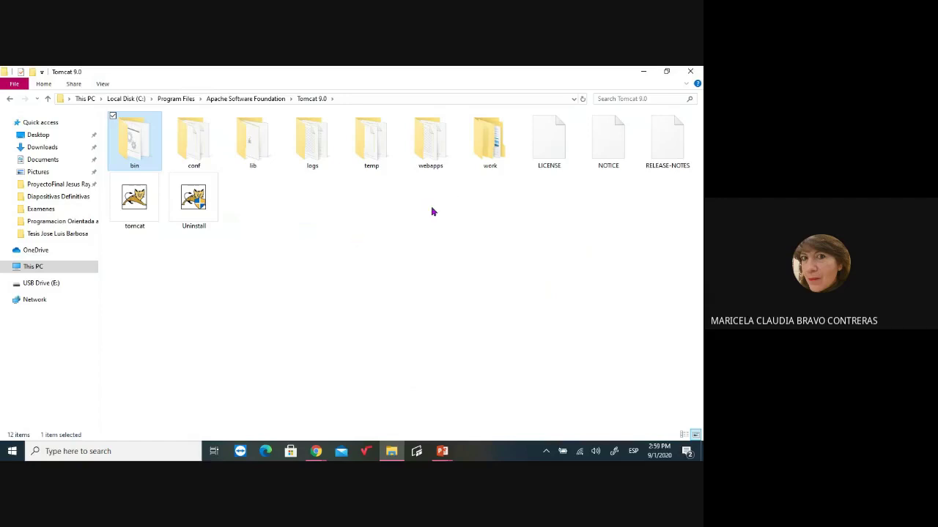
- Go up to the Apache Software Foundation folder and reopen the Tomcat 9.0 folder
mouse_move(432, 149)
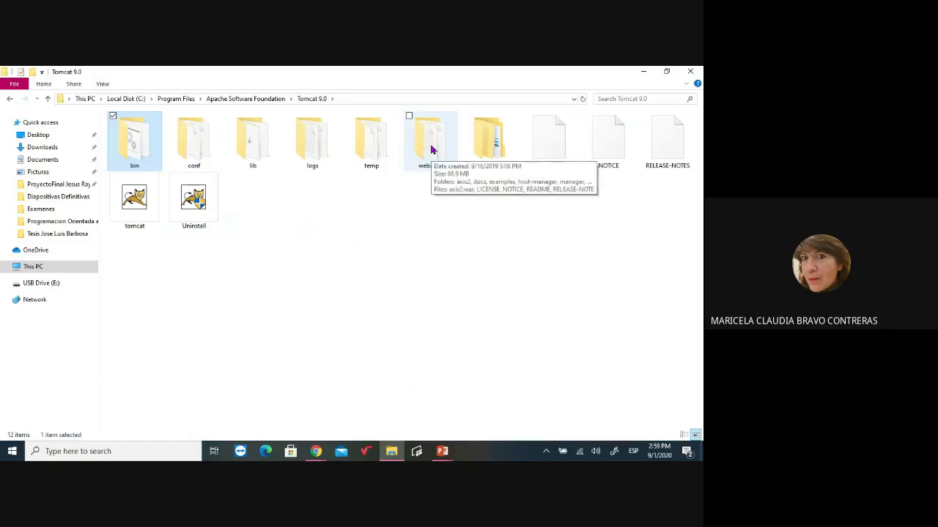
left_click(222, 99)
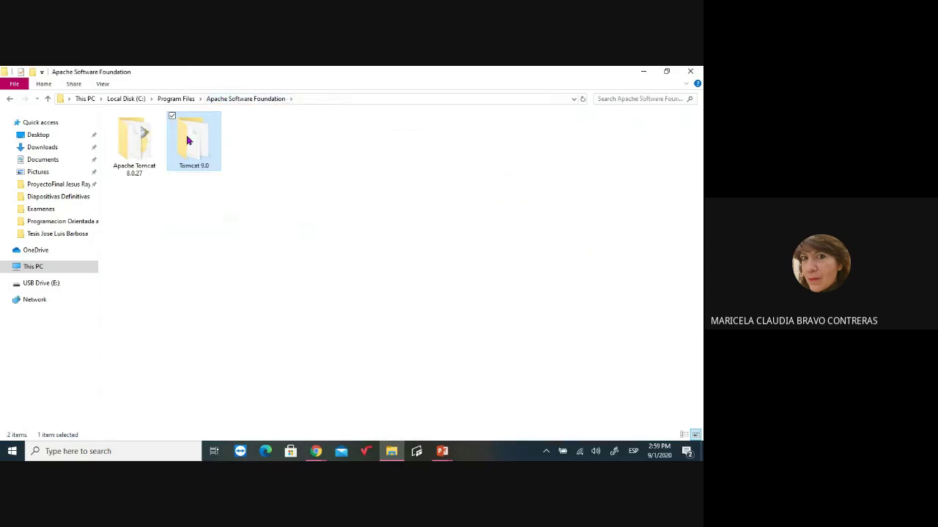
double_click(187, 140)
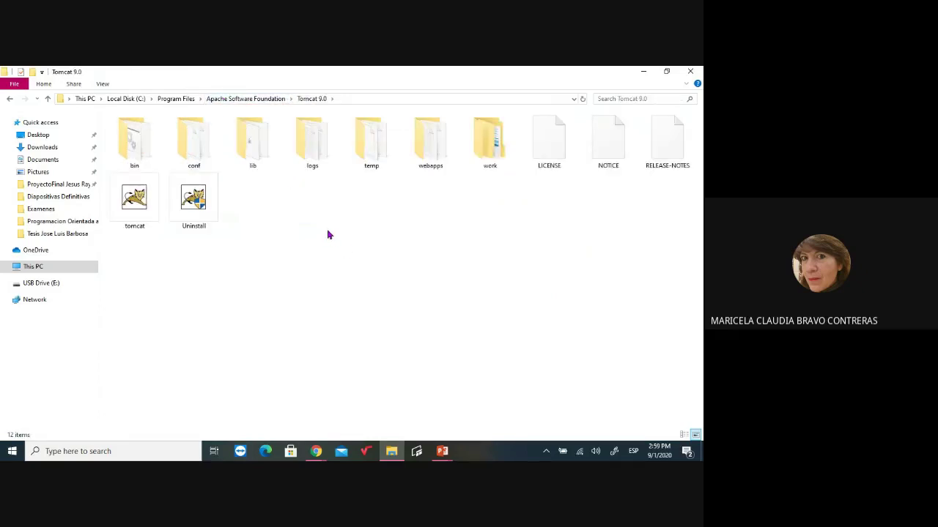
- Reopen the bin folder and single out the startup, Tomcat9 and Tomcat9w files in turn
left_click(131, 145)
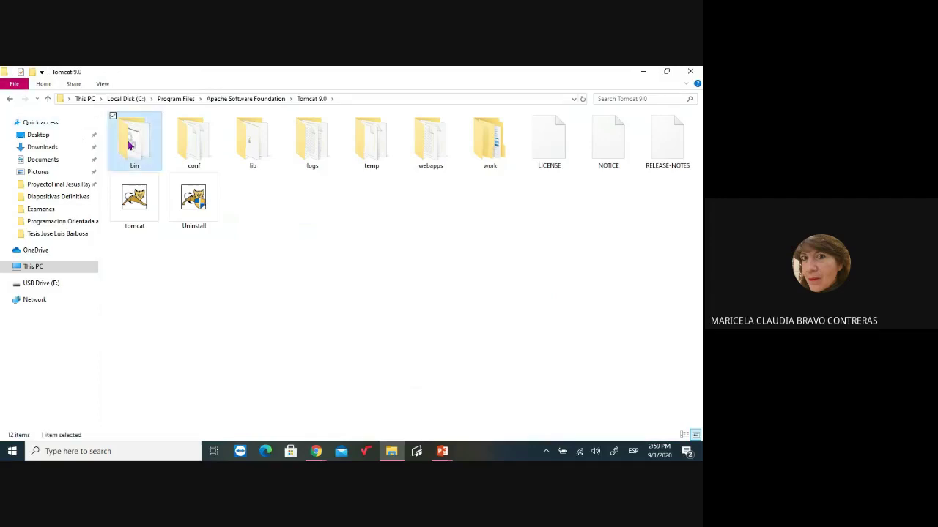
double_click(130, 146)
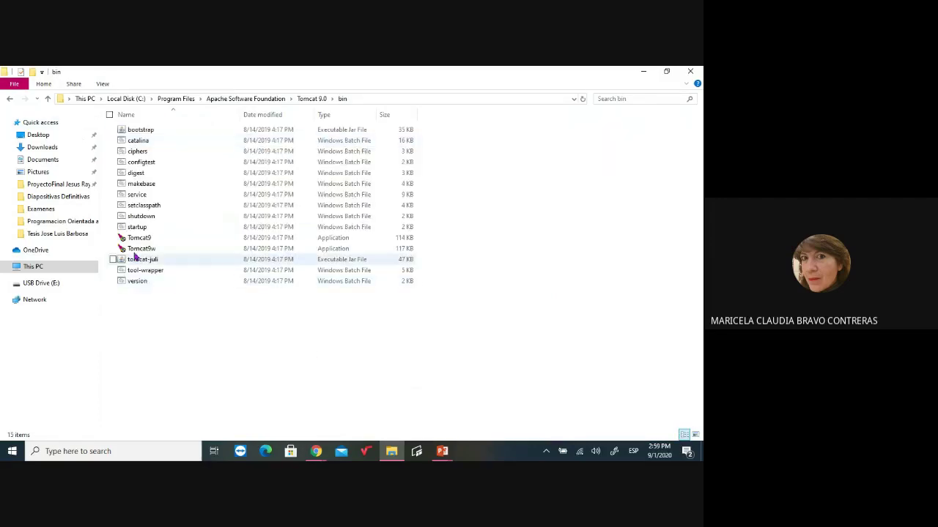
left_click(136, 229)
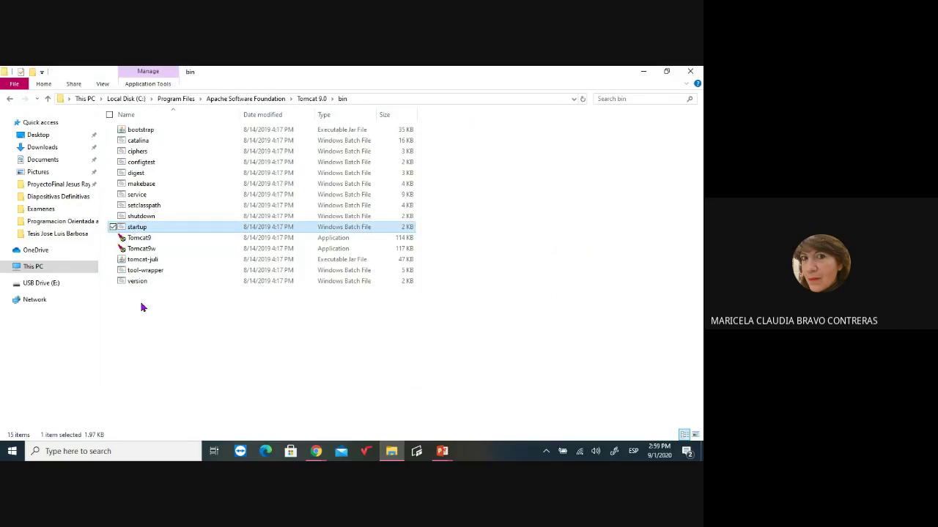
left_click(140, 239)
left_click(131, 249)
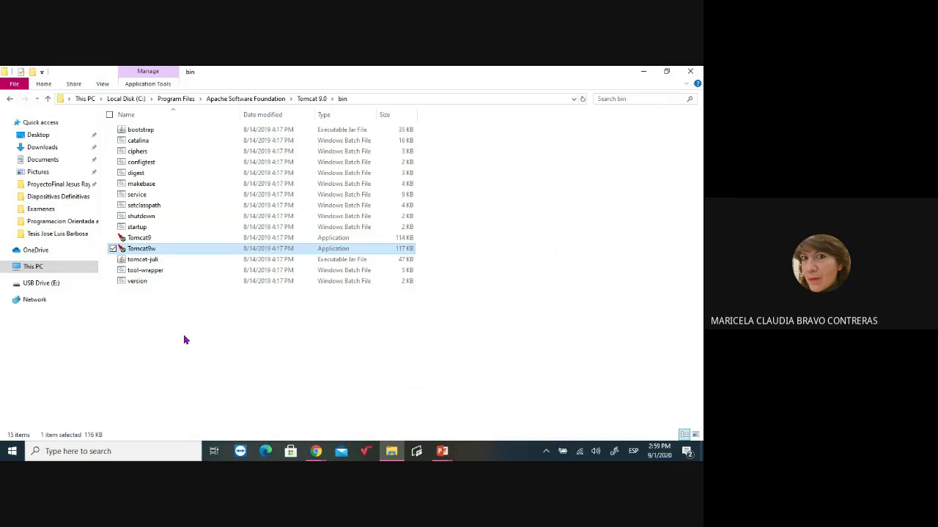
- Open the webapps folder of Tomcat 9.0 and display its contents as large icons
left_click(304, 99)
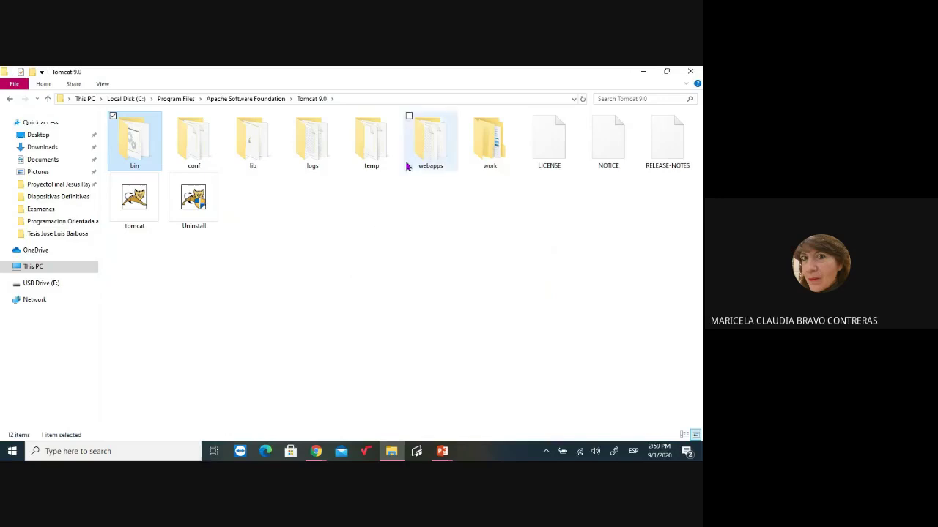
left_click(427, 153)
double_click(427, 153)
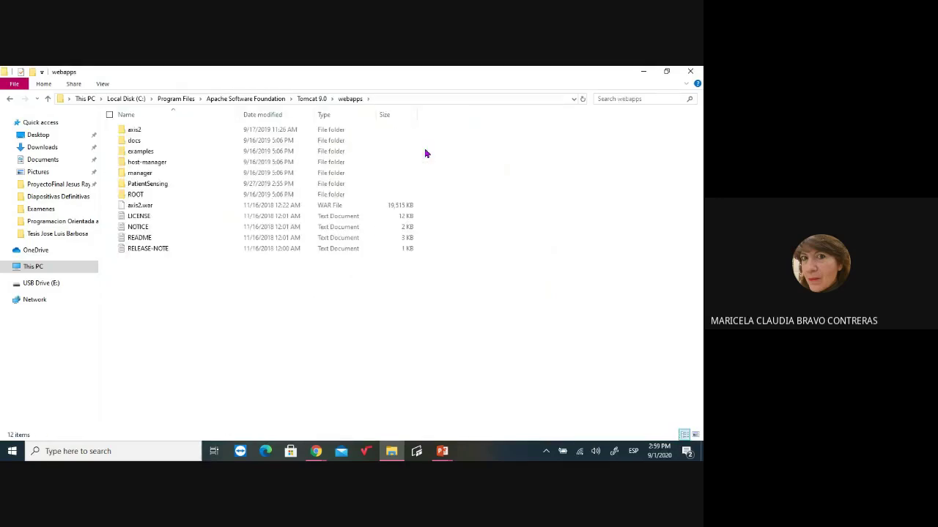
left_click(102, 85)
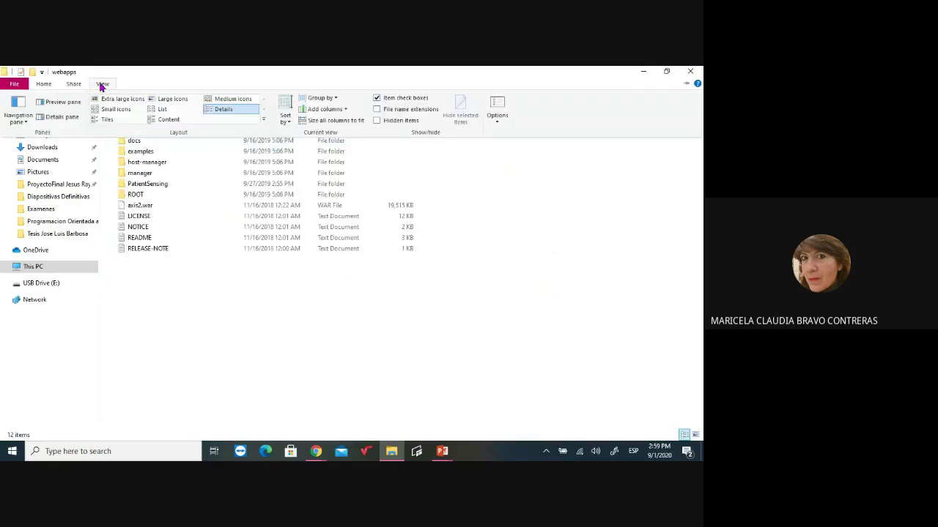
left_click(175, 98)
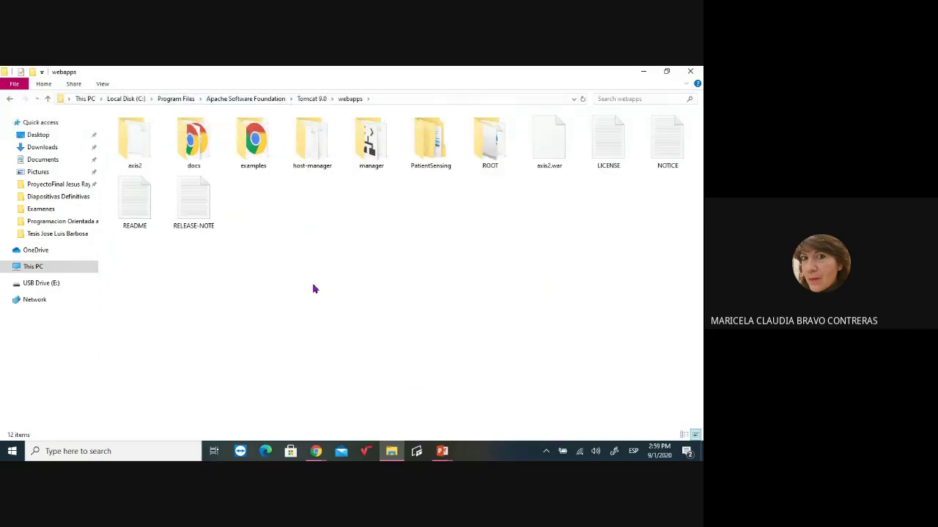
- Review the axis2, docs, examples, host-manager and PatientSensing application folders in webapps
left_click(131, 141)
left_click(194, 143)
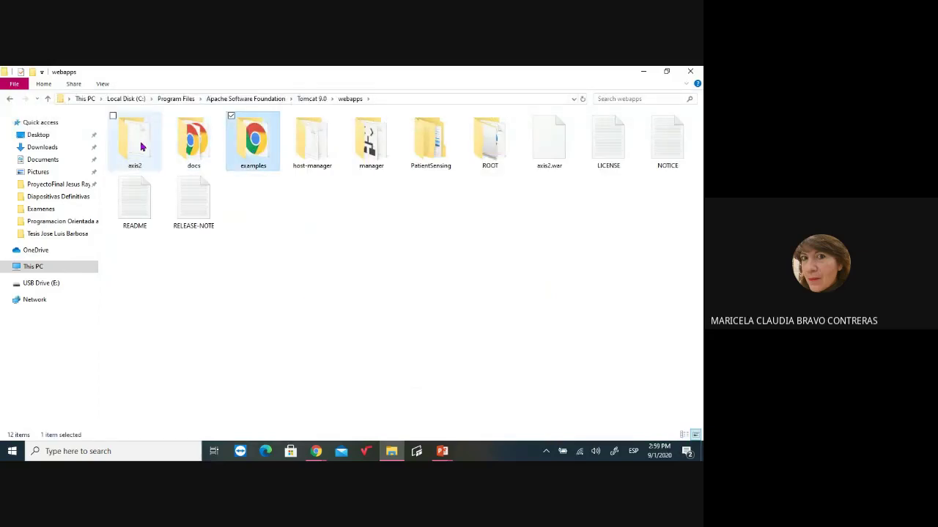
left_click(253, 143)
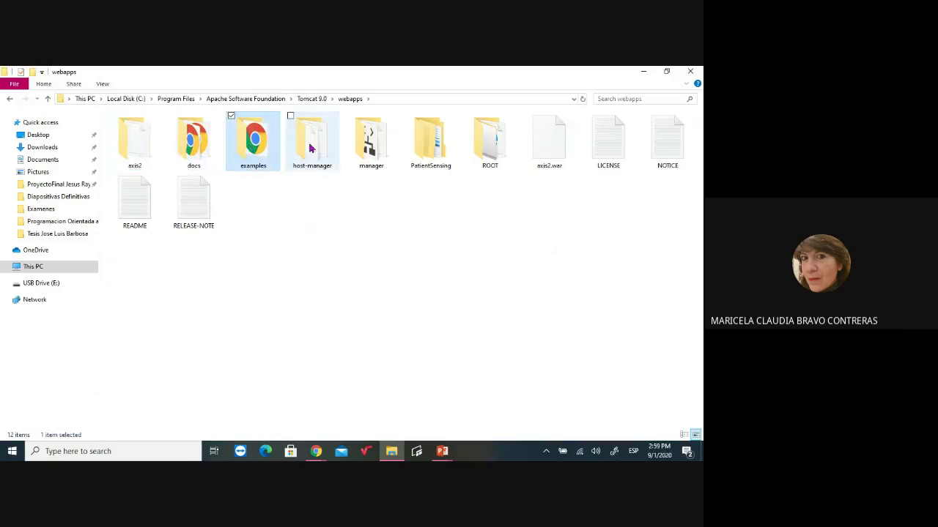
left_click(312, 147)
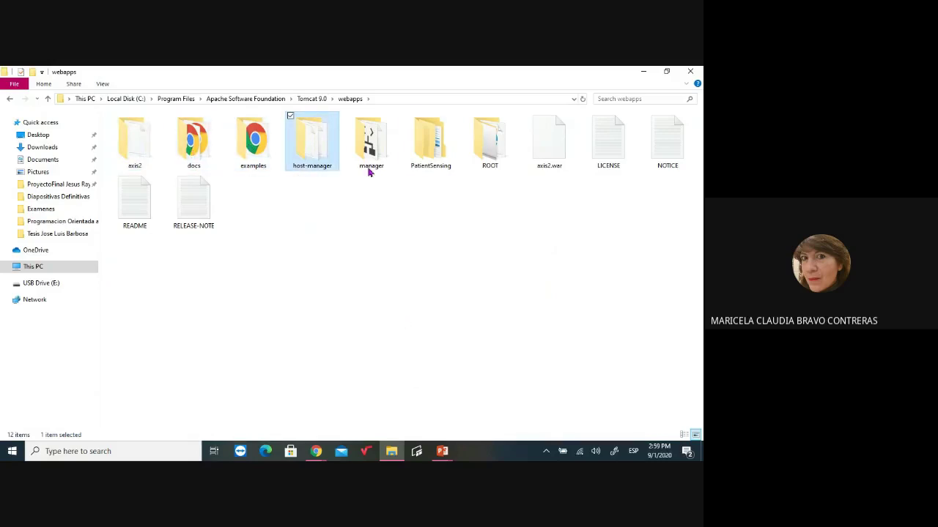
left_click(427, 147)
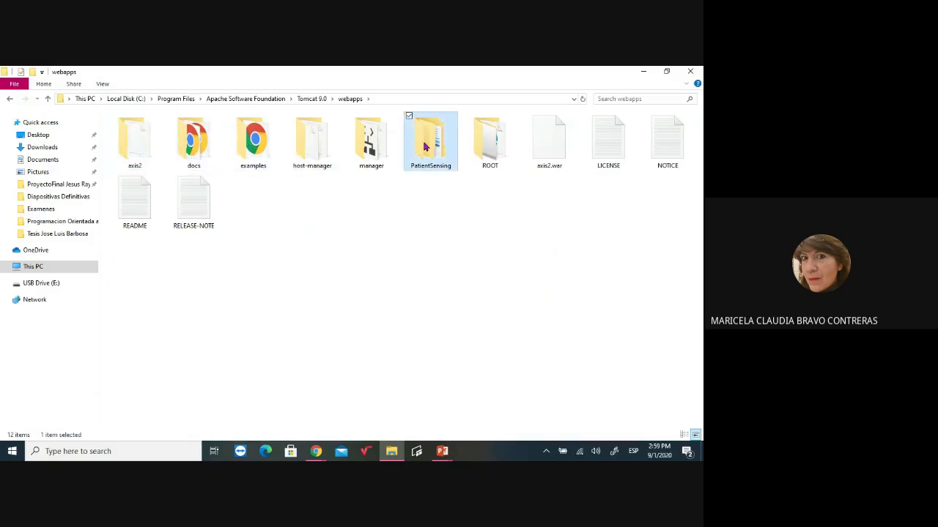
left_click(147, 150)
left_click(187, 144)
left_click(252, 143)
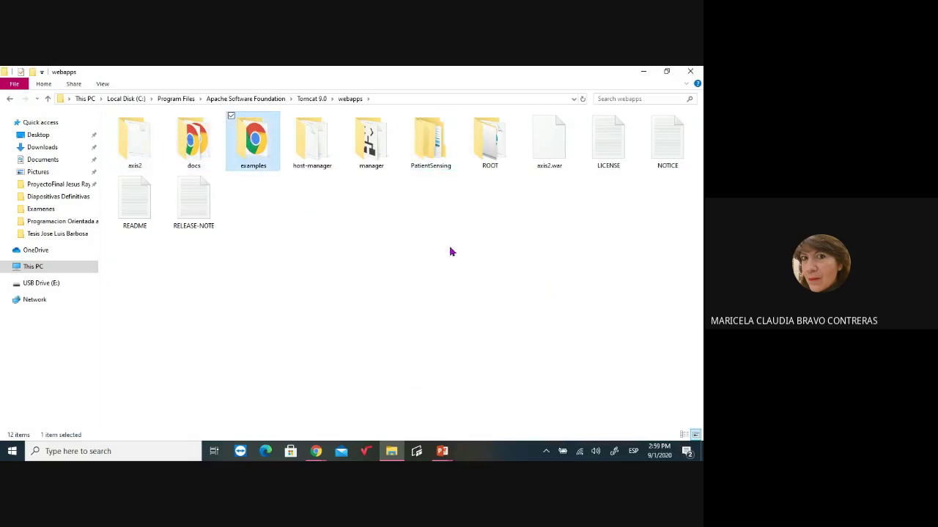
double_click(435, 137)
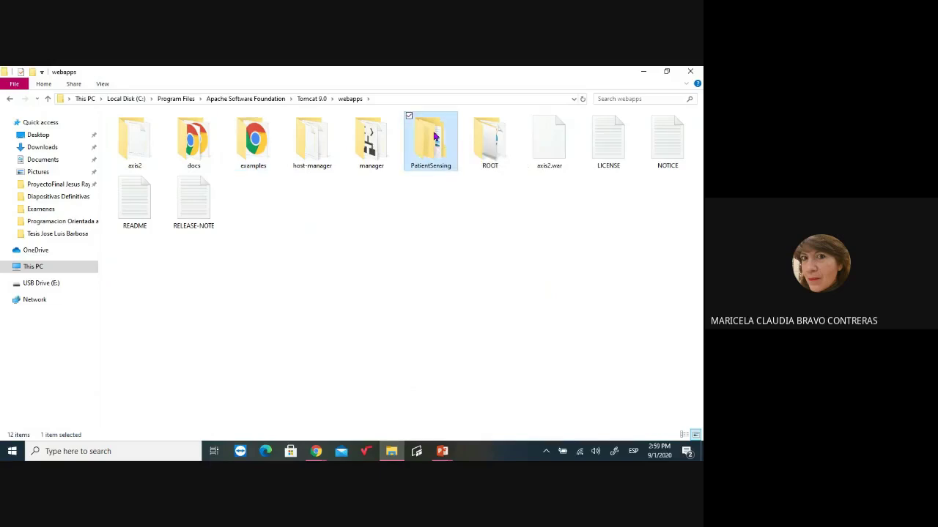
left_click(349, 98)
- Open the ROOT application folder, select its index.jsp file, and return to webapps
left_click(490, 150)
double_click(490, 150)
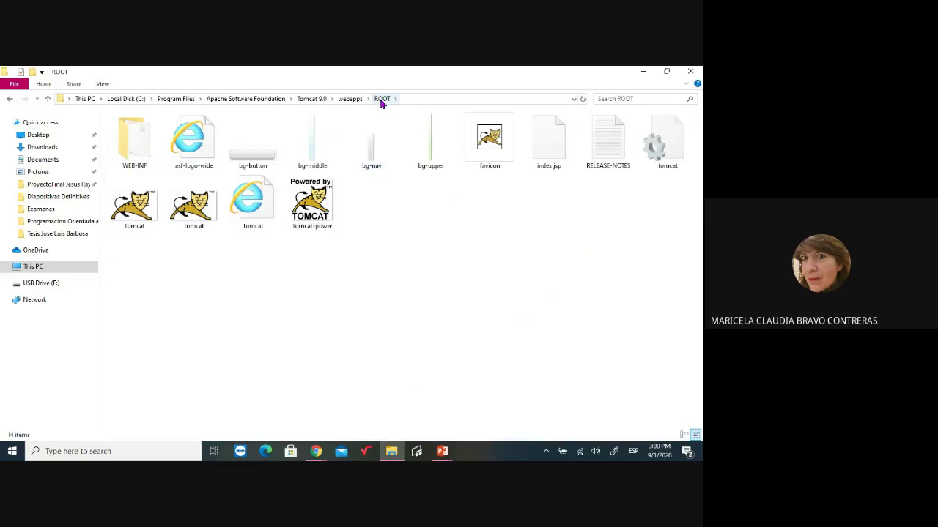
left_click(555, 147)
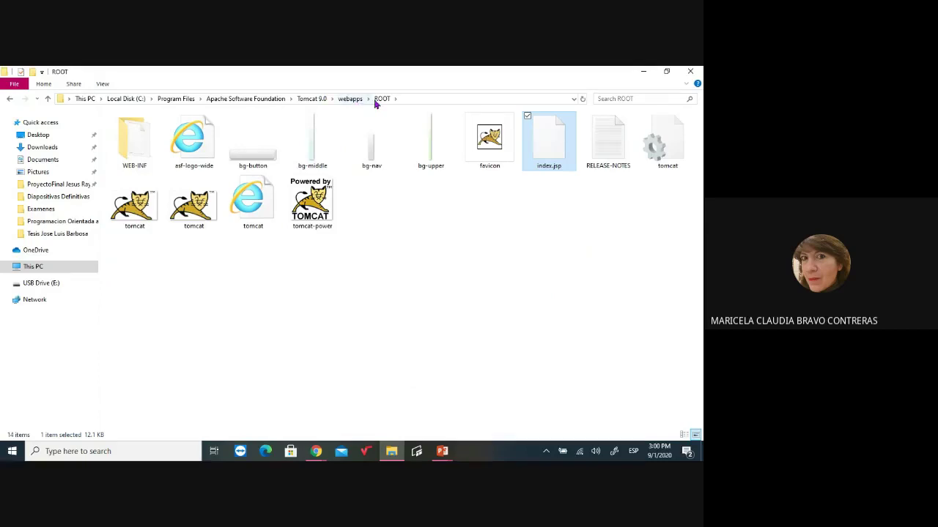
left_click(348, 100)
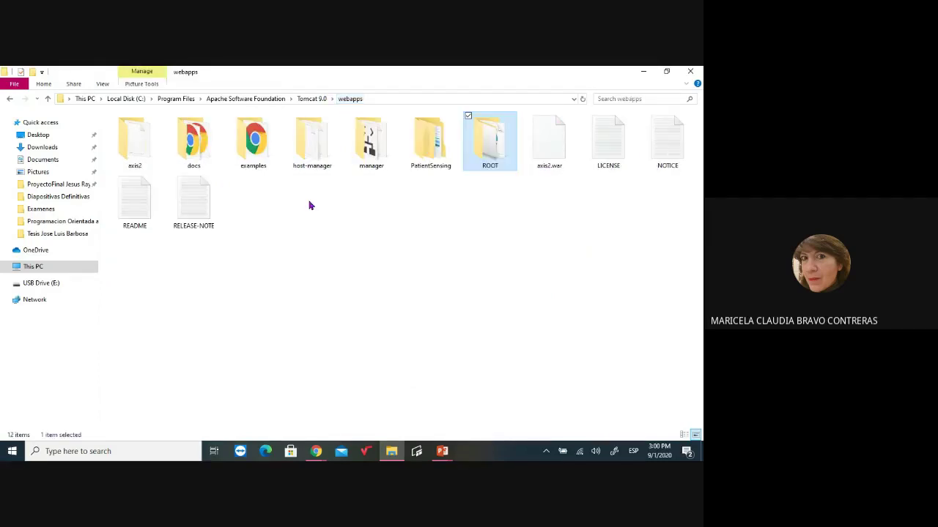
- Reopen the ROOT folder to point out index.jsp again, and go back to the webapps folder
mouse_move(489, 137)
double_click(490, 140)
left_click(551, 140)
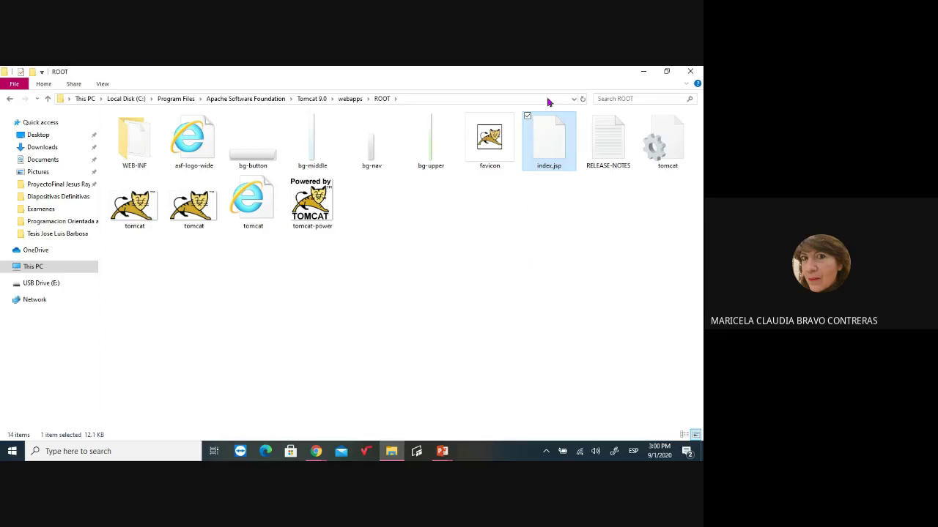
left_click(350, 99)
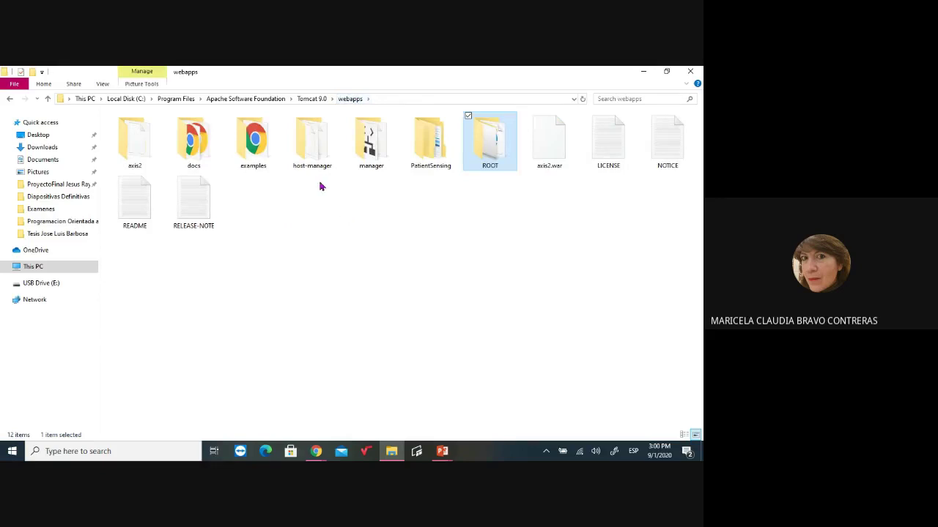
- Examine the contents of the axis2 application folder and return to webapps
left_click(129, 140)
double_click(130, 140)
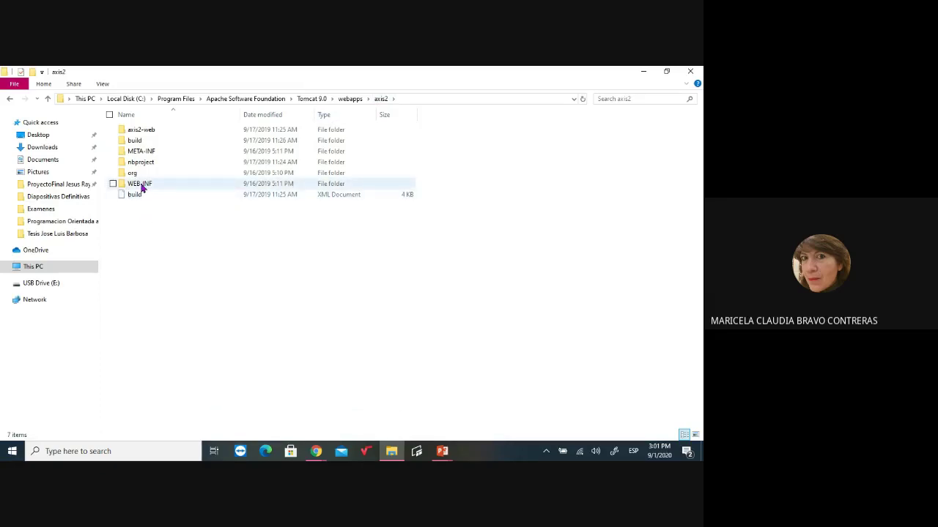
left_click(350, 98)
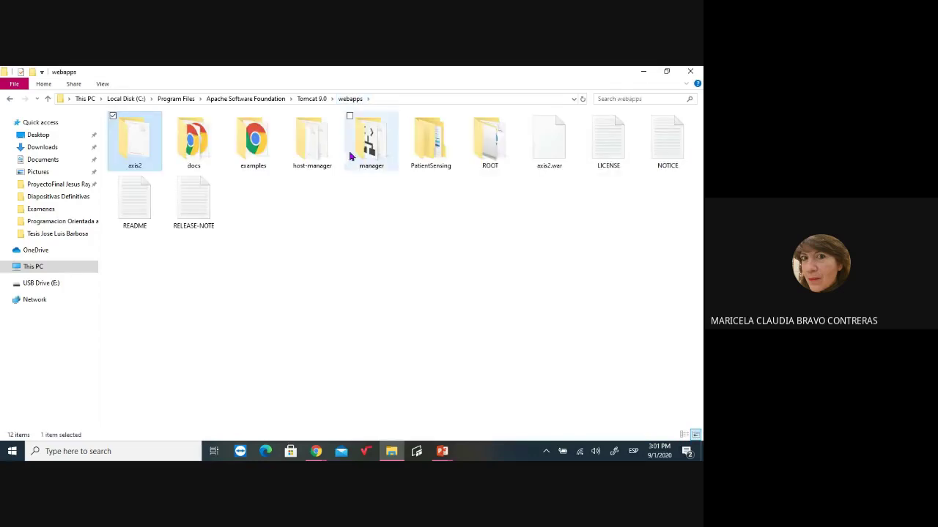
- Locate the WEB-INF folder inside ROOT, and select the examples folder back in webapps
left_click(481, 143)
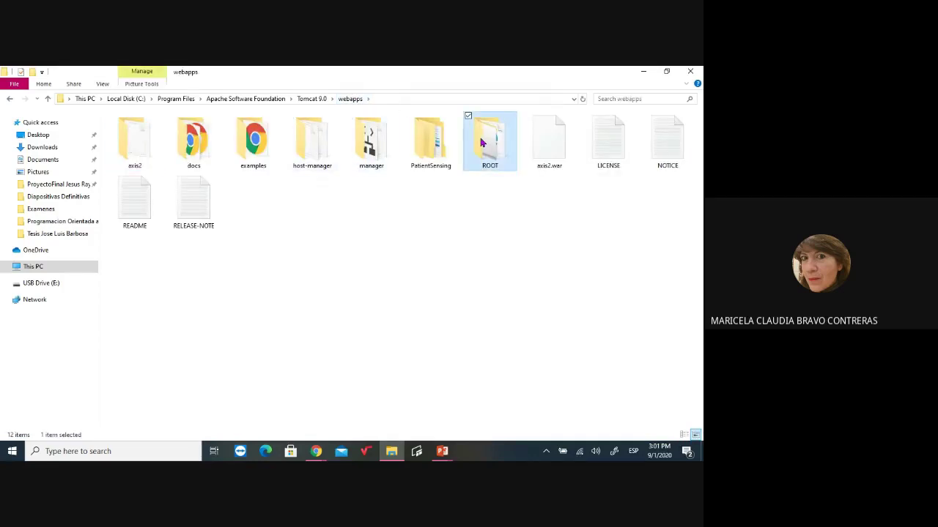
double_click(482, 143)
left_click(143, 152)
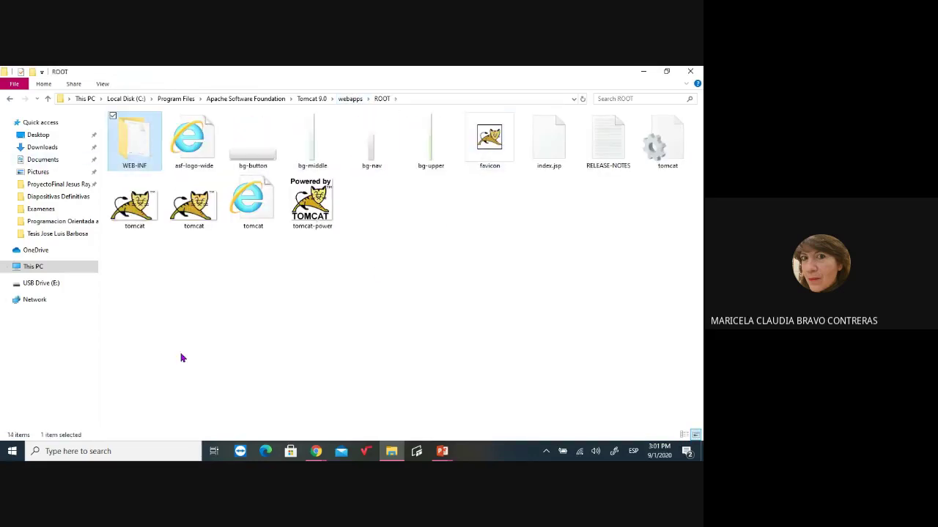
left_click(350, 98)
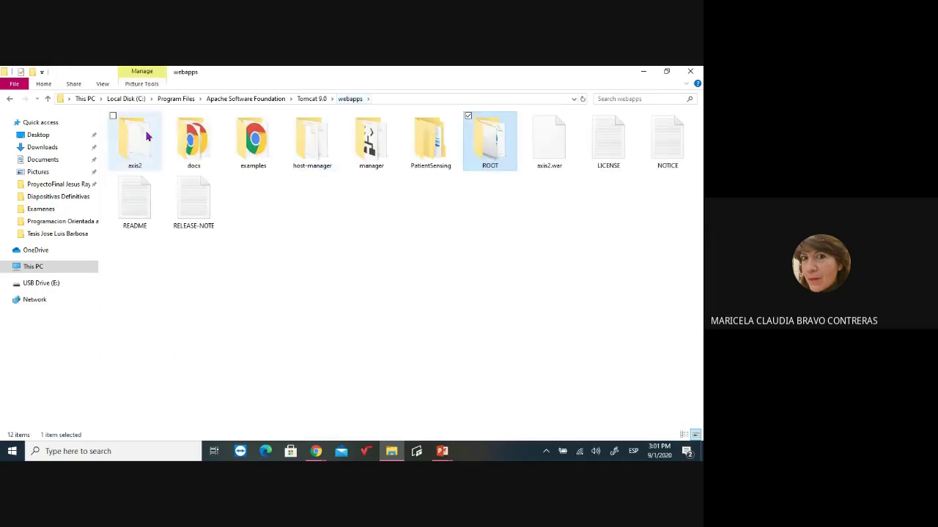
left_click(241, 137)
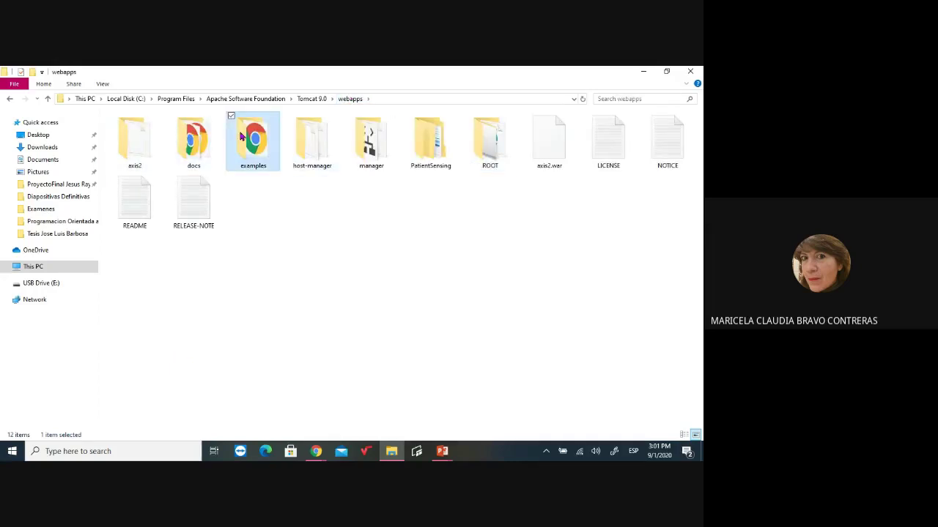
- Open the examples application folder to point out its WEB-INF folder, and return to webapps
double_click(242, 137)
left_click(146, 152)
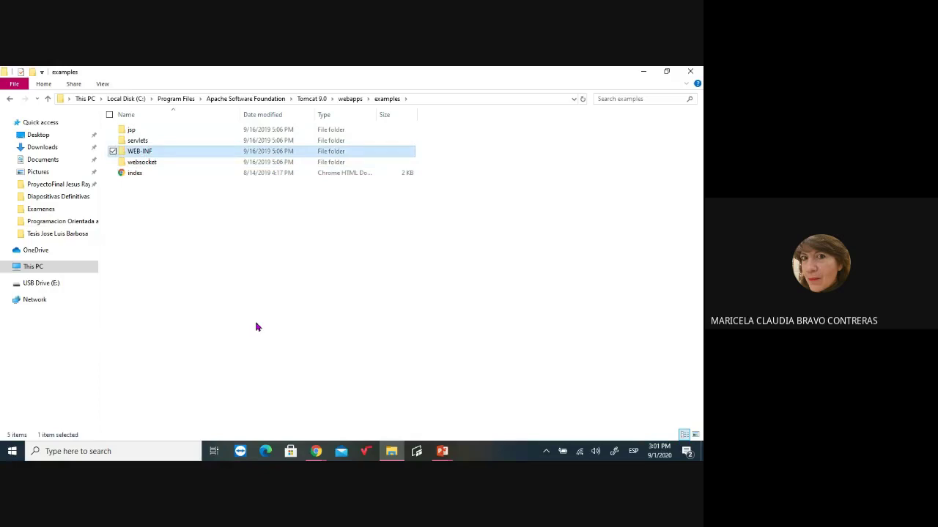
left_click(350, 98)
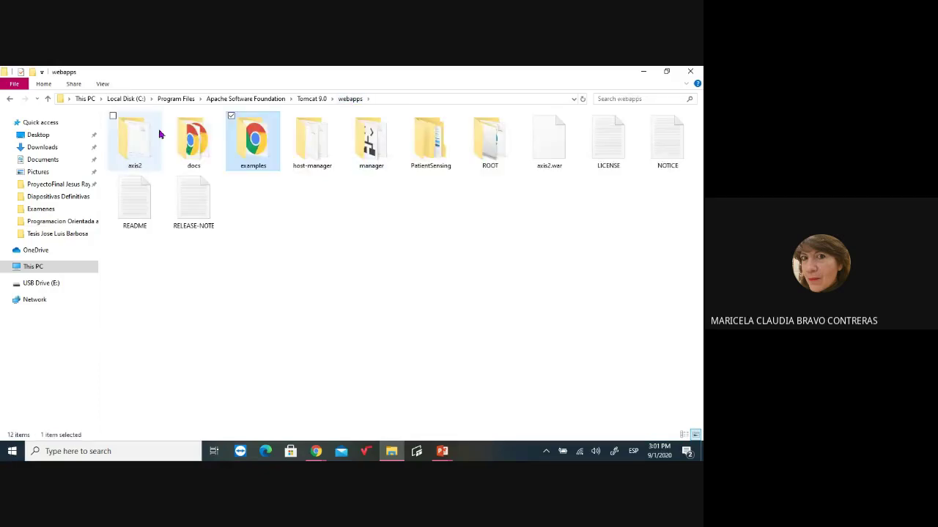
- Examine the classes and services folders inside the axis2 application's WEB-INF folder, and go back up to axis2
double_click(136, 140)
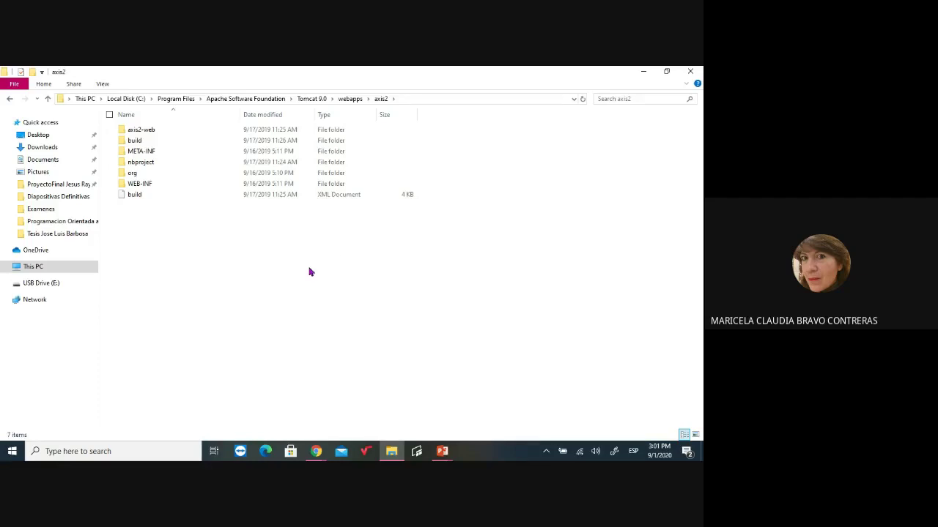
double_click(136, 184)
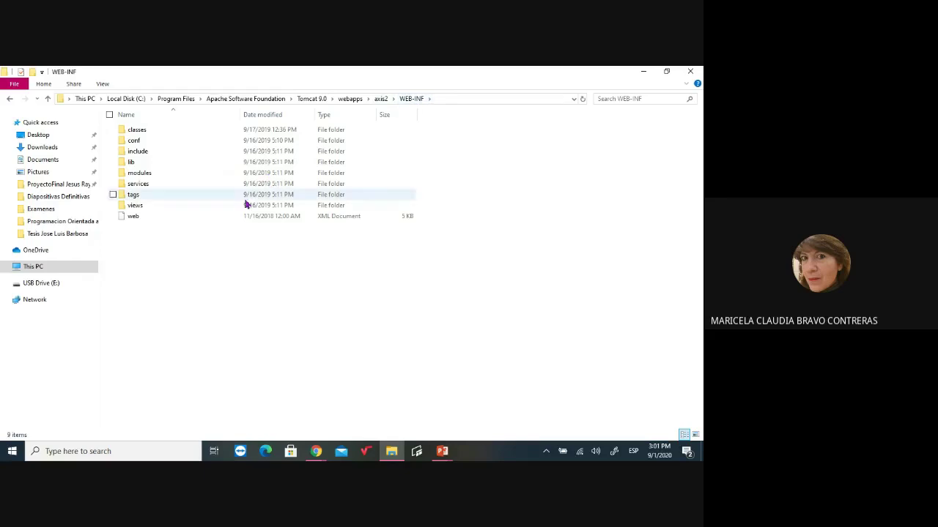
double_click(141, 132)
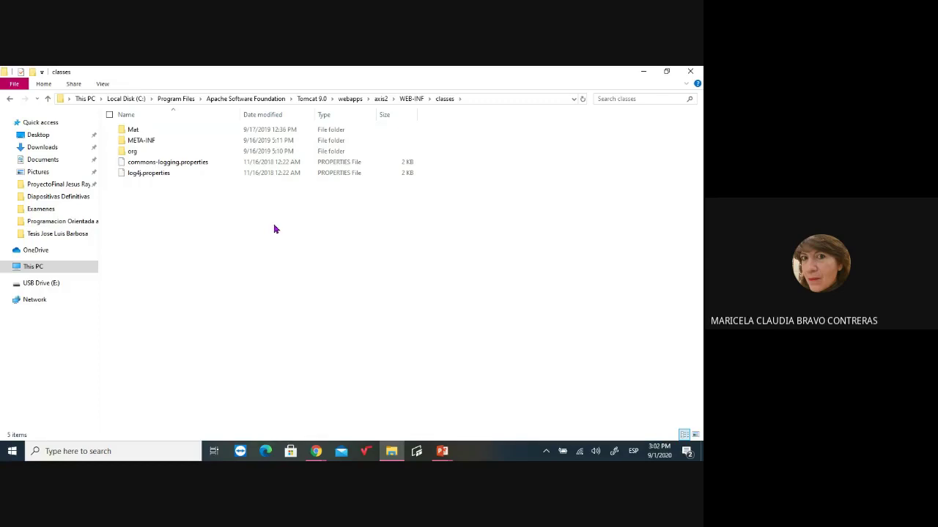
left_click(411, 98)
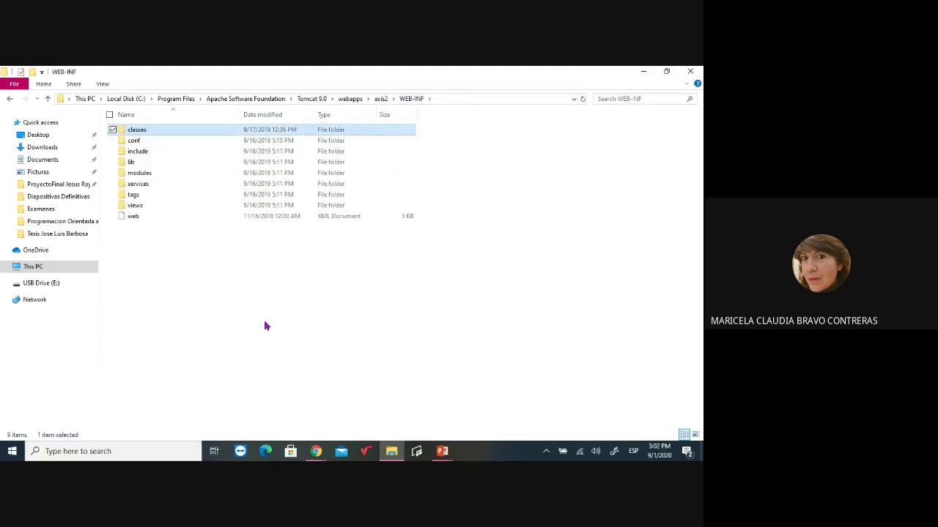
double_click(140, 187)
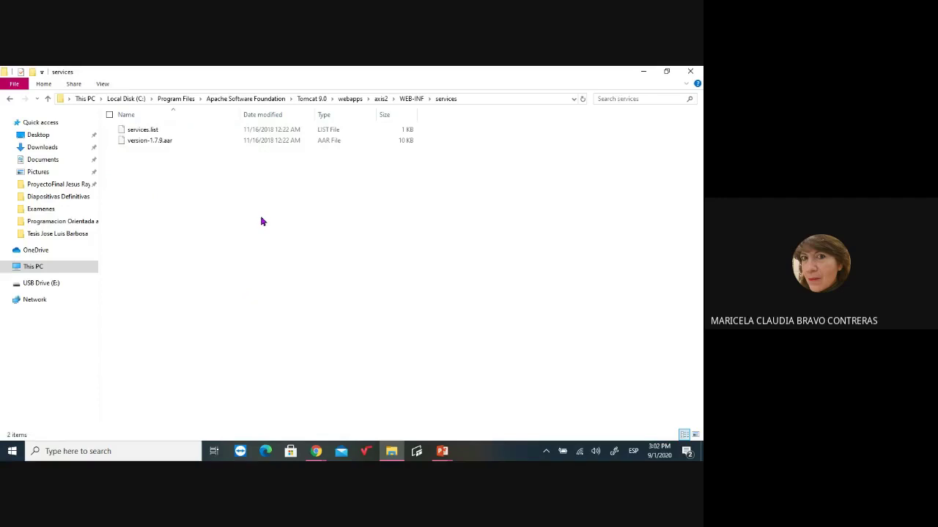
left_click(408, 98)
left_click(380, 99)
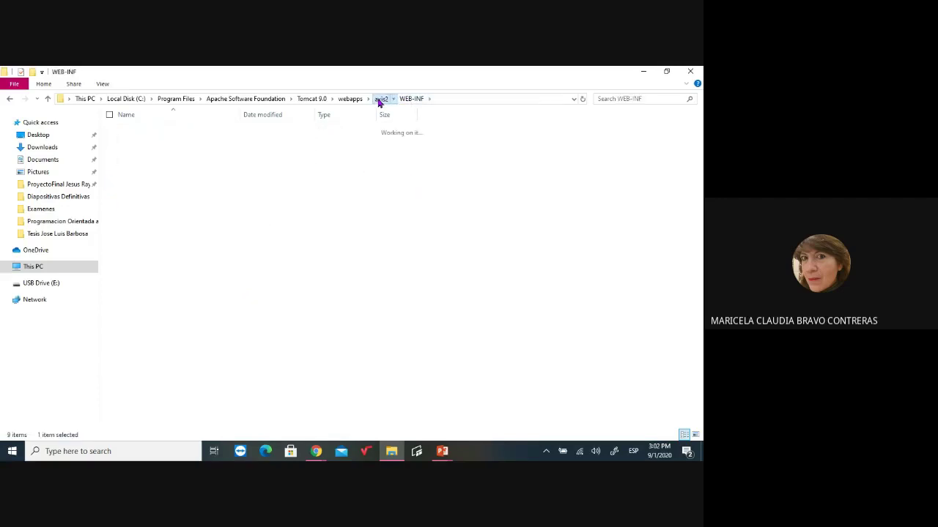
- Go up to the Apache Software Foundation folder and open the webapps folder of Apache Tomcat 8.0.27
left_click(309, 100)
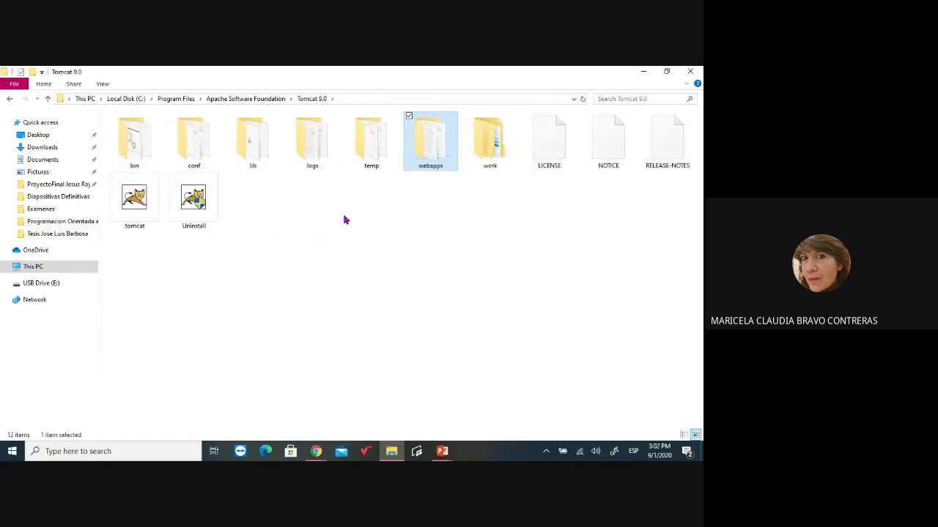
left_click(227, 100)
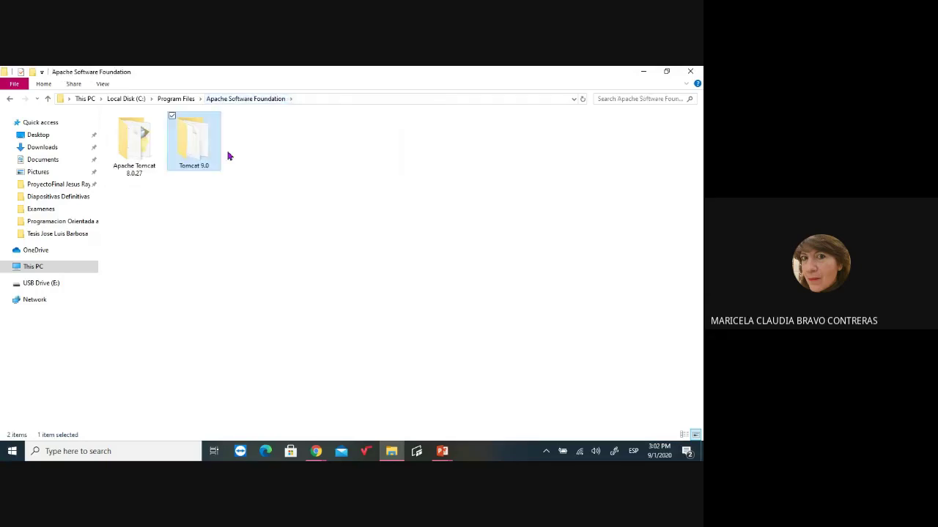
left_click(133, 146)
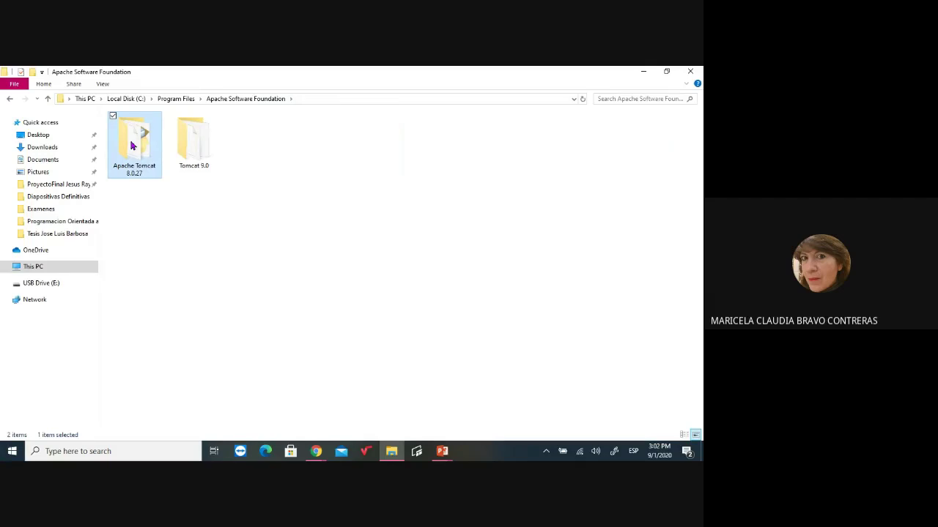
double_click(132, 146)
double_click(143, 170)
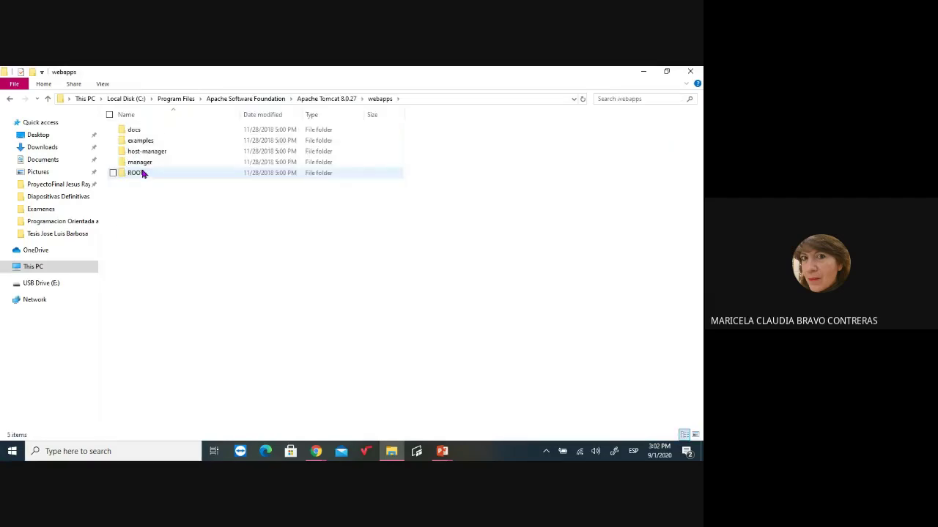
- Examine the index file and the WEB-INF classes folder of the examples application, and return to webapps
double_click(136, 144)
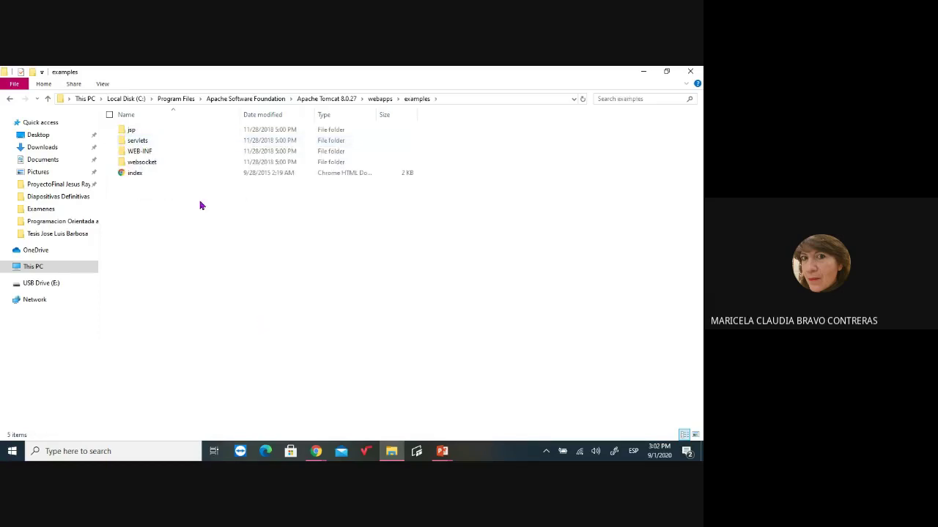
left_click(133, 173)
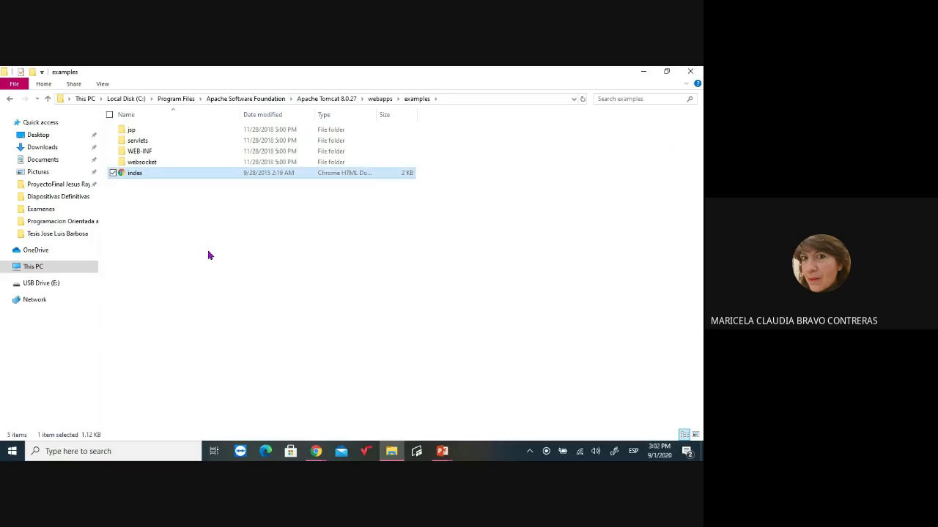
double_click(151, 153)
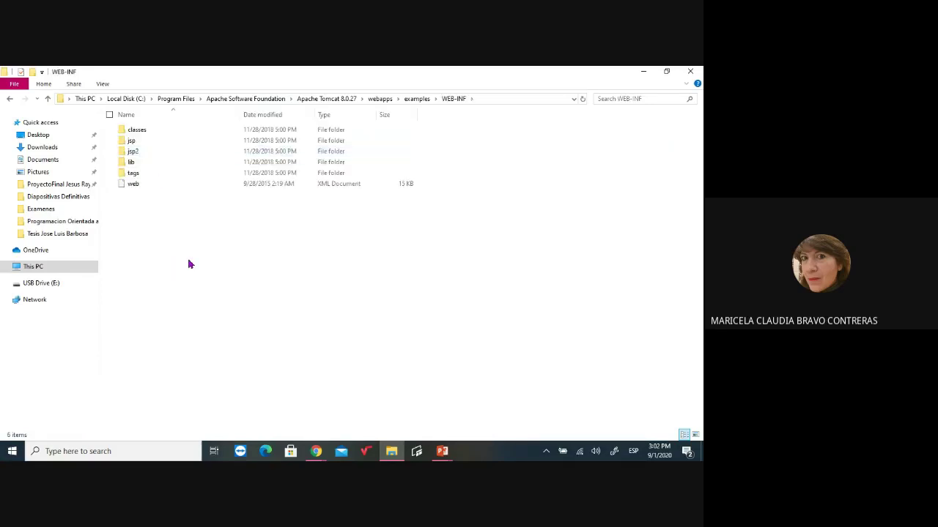
left_click(138, 132)
double_click(138, 132)
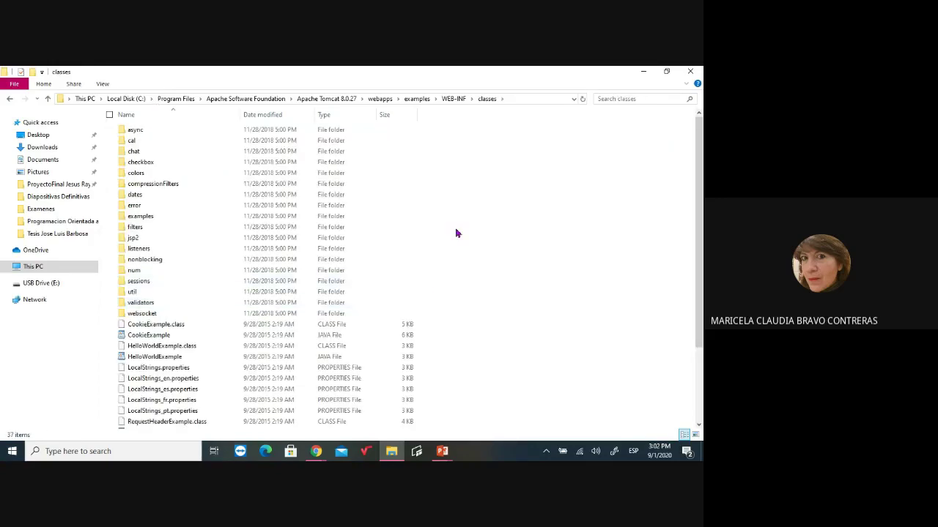
left_click(453, 99)
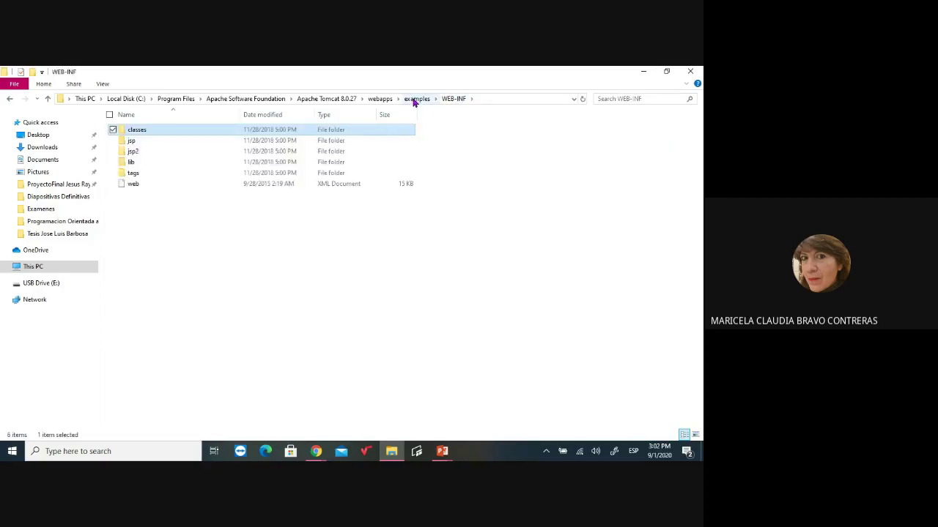
left_click(415, 99)
left_click(379, 98)
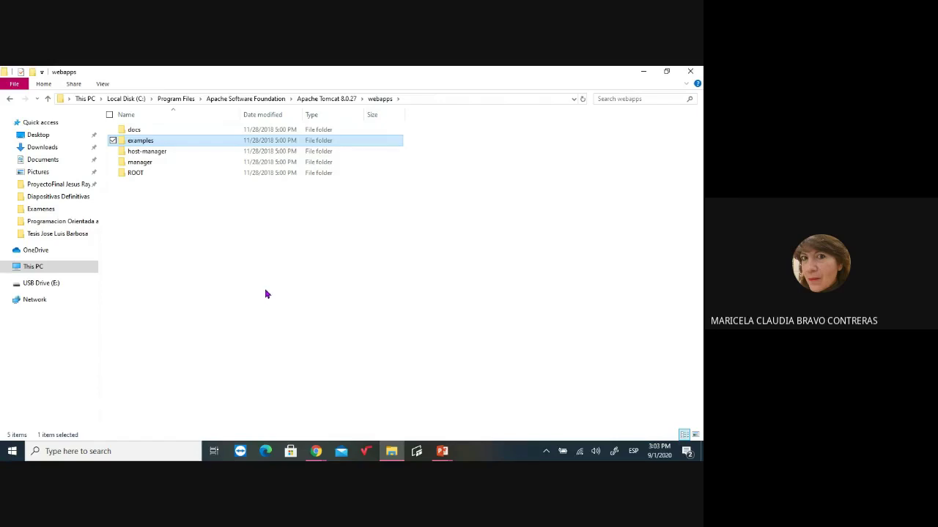
- Switch to the "Segunda sesion. Arquitecturas Web" presentation in PowerPoint and start the slide show from slide 21, Apache Tomcat
left_click(442, 451)
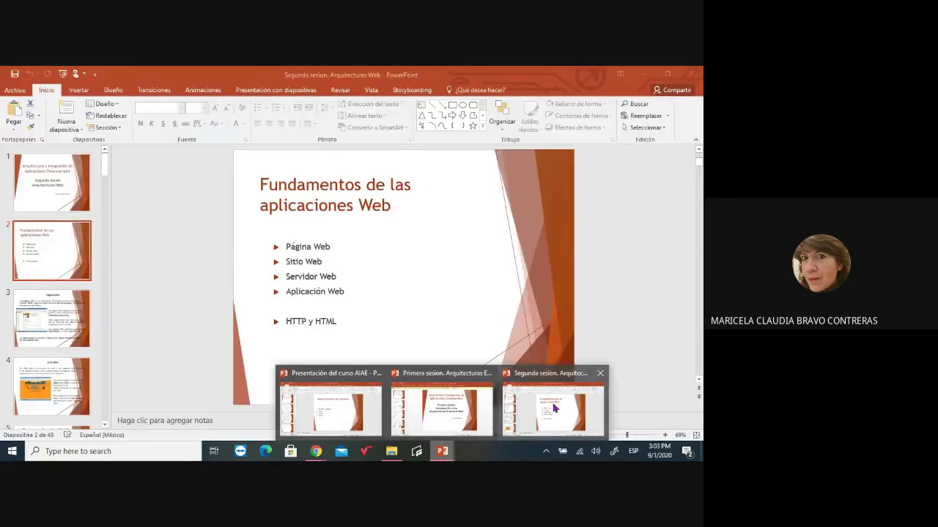
left_click(553, 408)
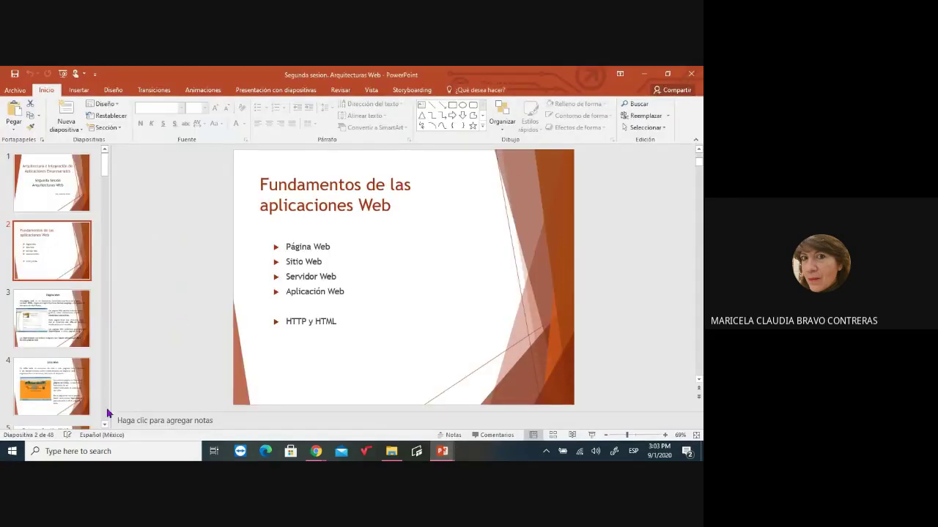
scroll(103, 413, "down", 8)
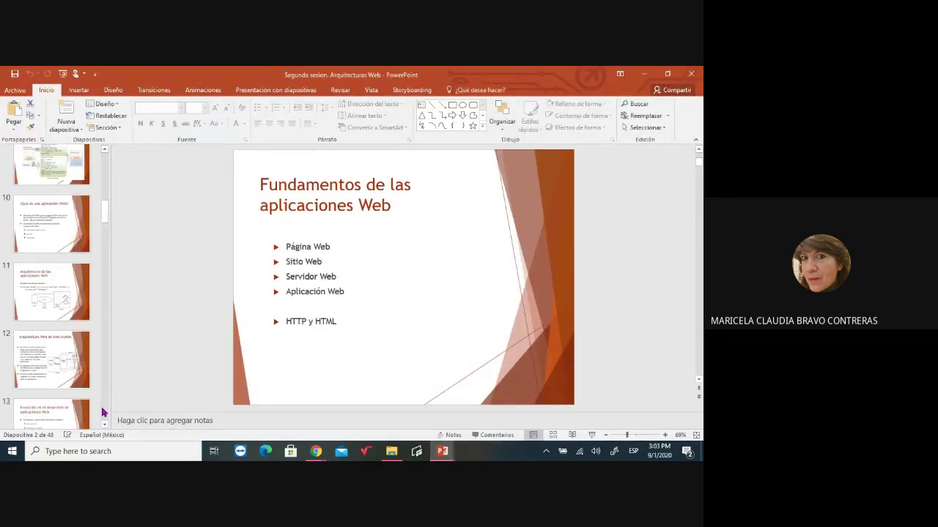
scroll(103, 412, "down", 5)
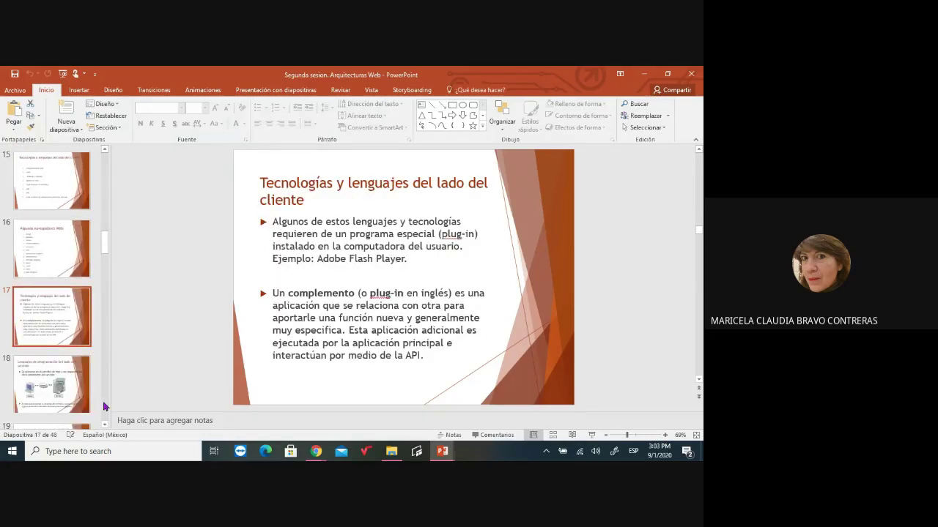
scroll(104, 407, "down", 4)
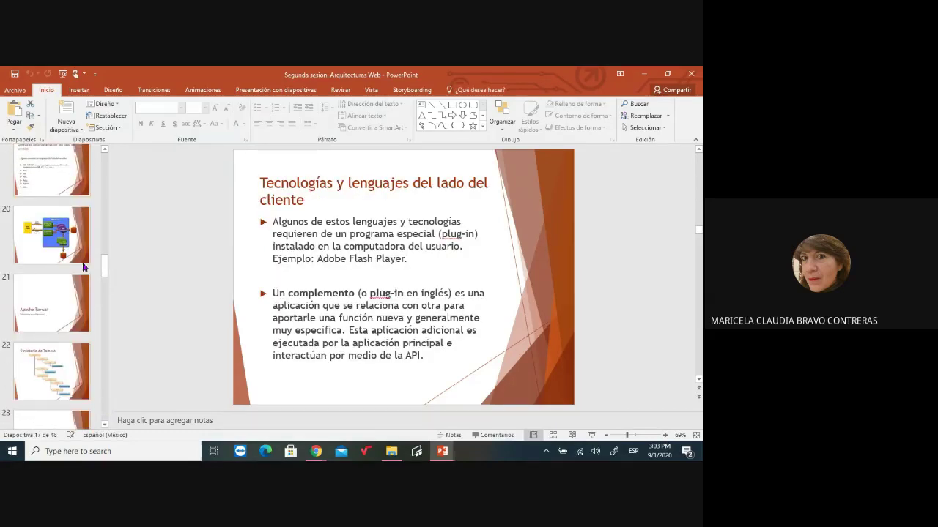
left_click(43, 232)
left_click(46, 299)
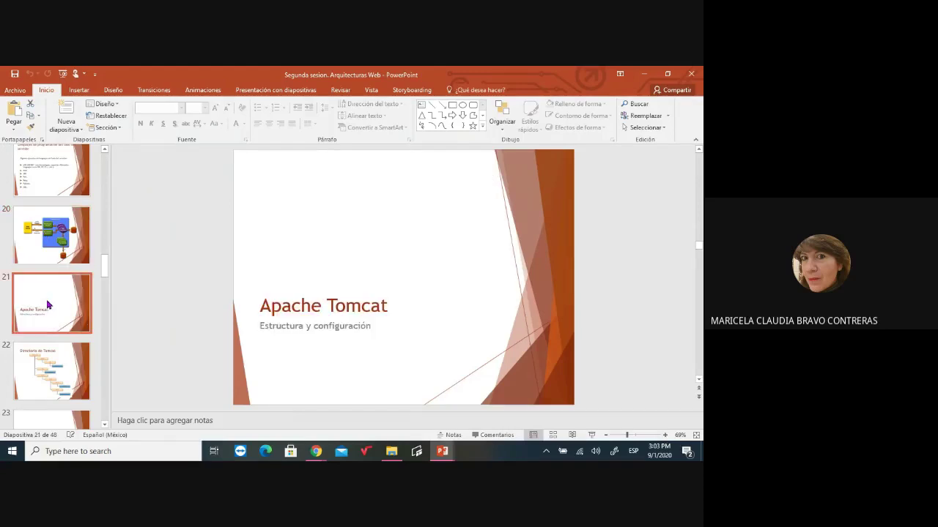
left_click(594, 436)
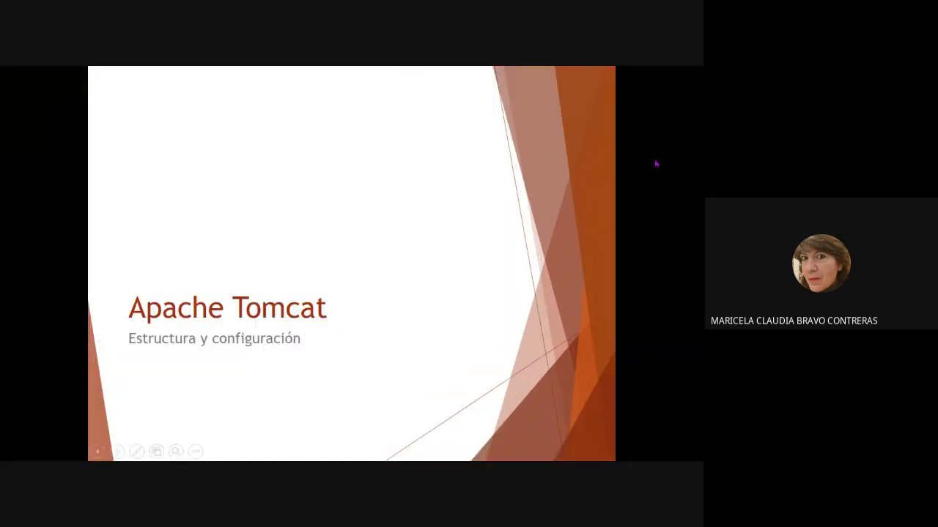
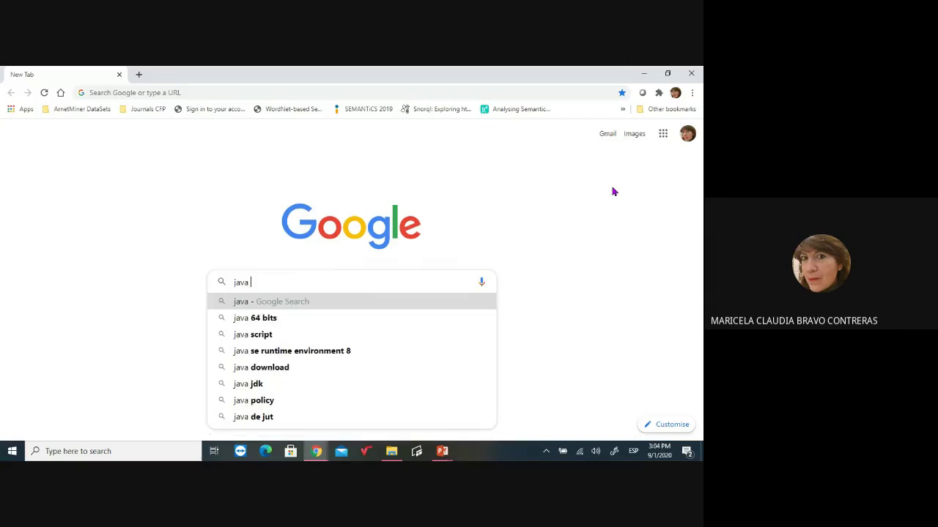
- Search Google for "java enterprise edition", and refine the search to "java enterprise edition download"
type("ent")
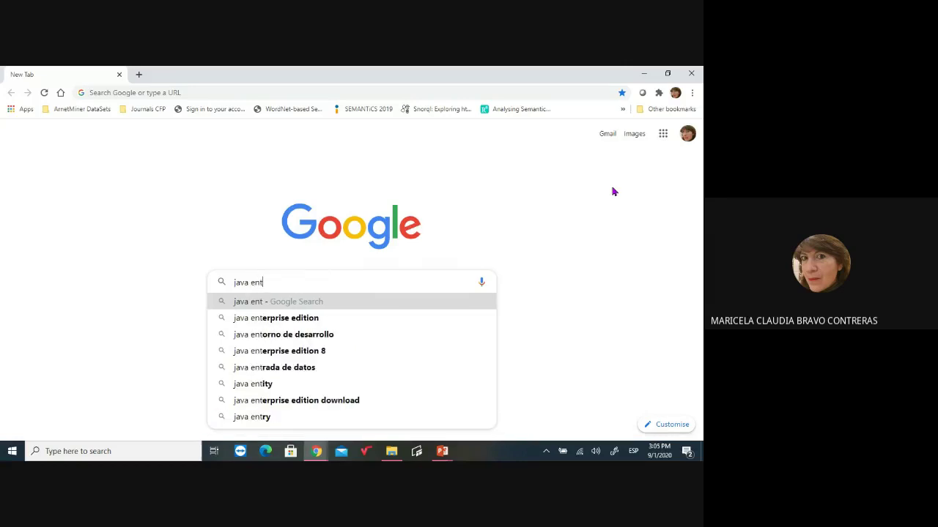
left_click(297, 318)
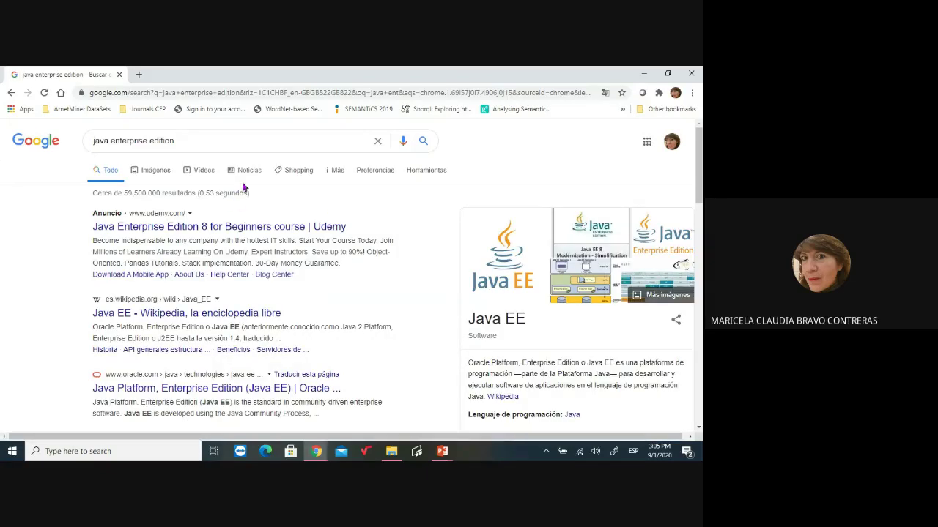
left_click(238, 142)
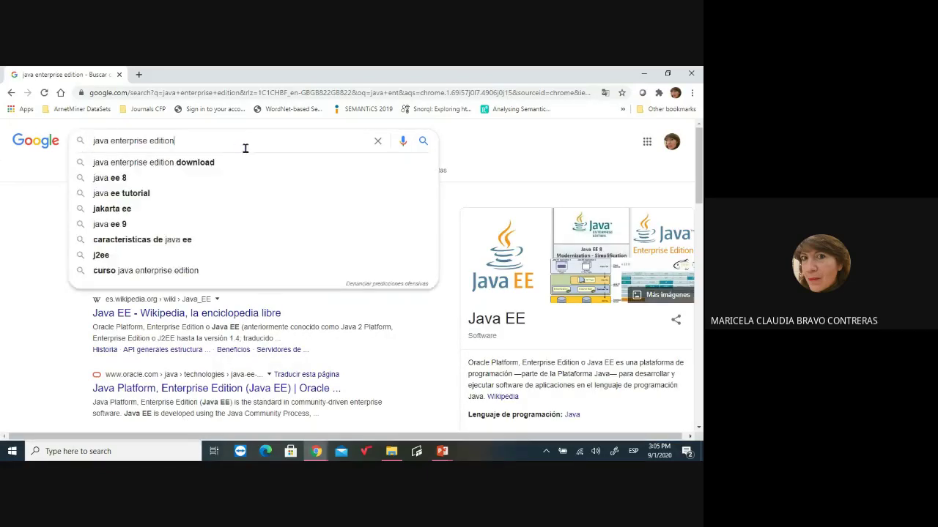
left_click(214, 162)
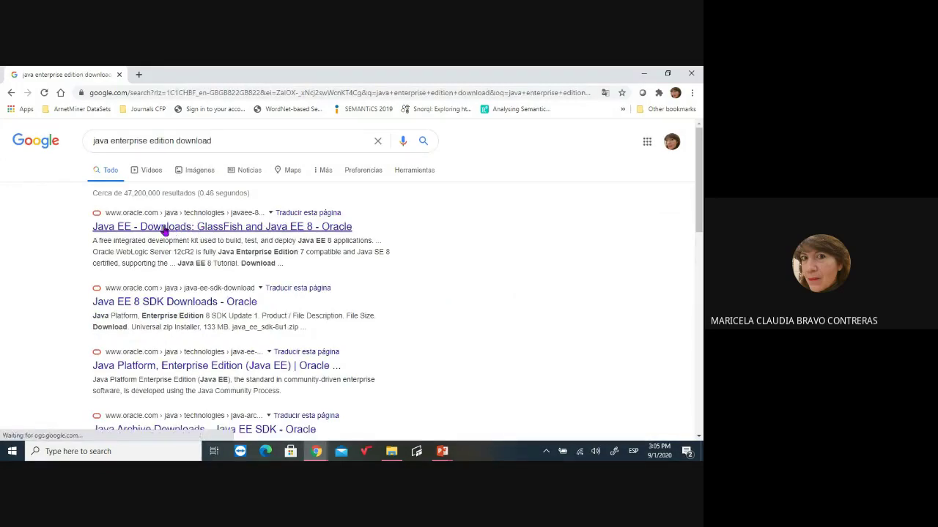
- Open Oracle's GlassFish and Java EE 8 downloads page and review the listed Java EE 8 SDK bundles
left_click(166, 231)
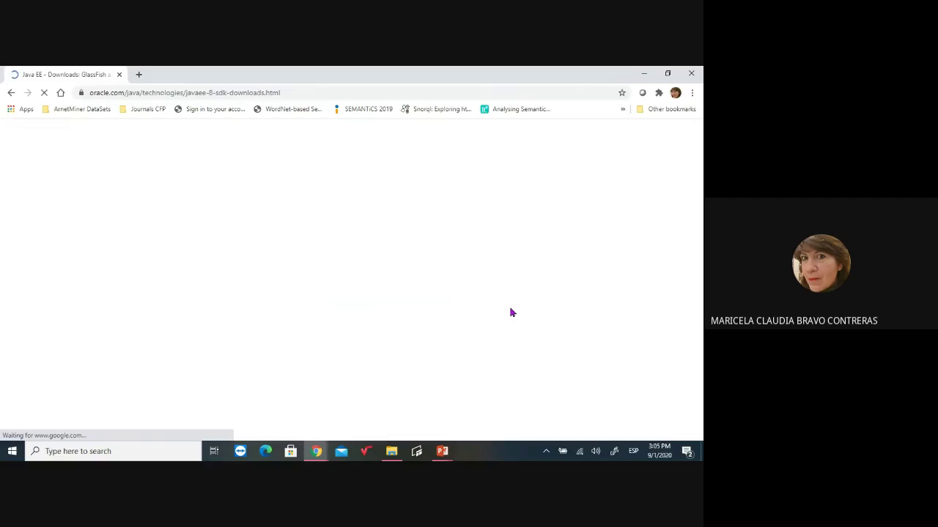
scroll(595, 293, "down", 1)
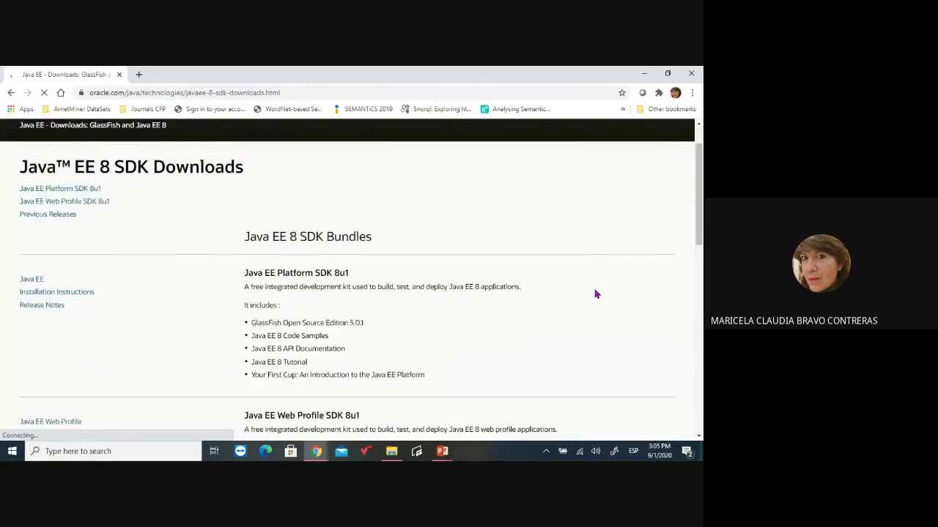
scroll(595, 294, "down", 1)
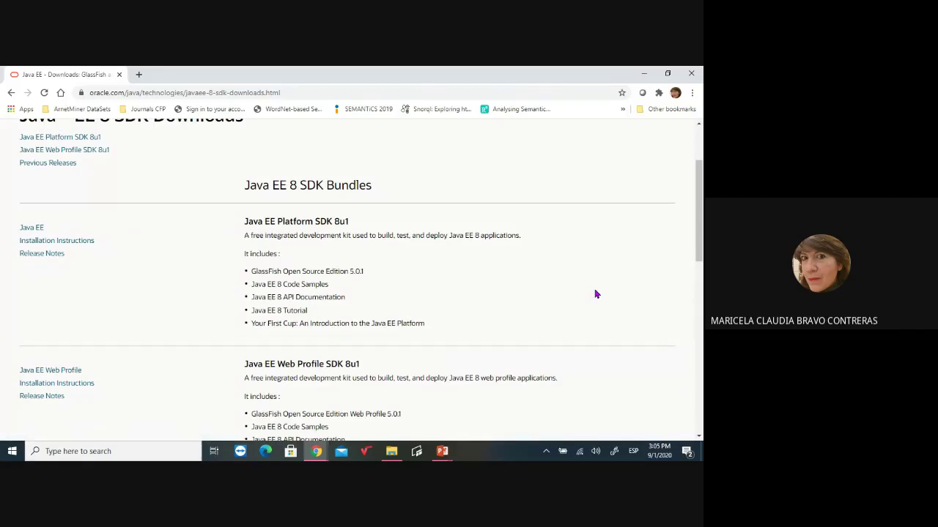
scroll(595, 294, "up", 2)
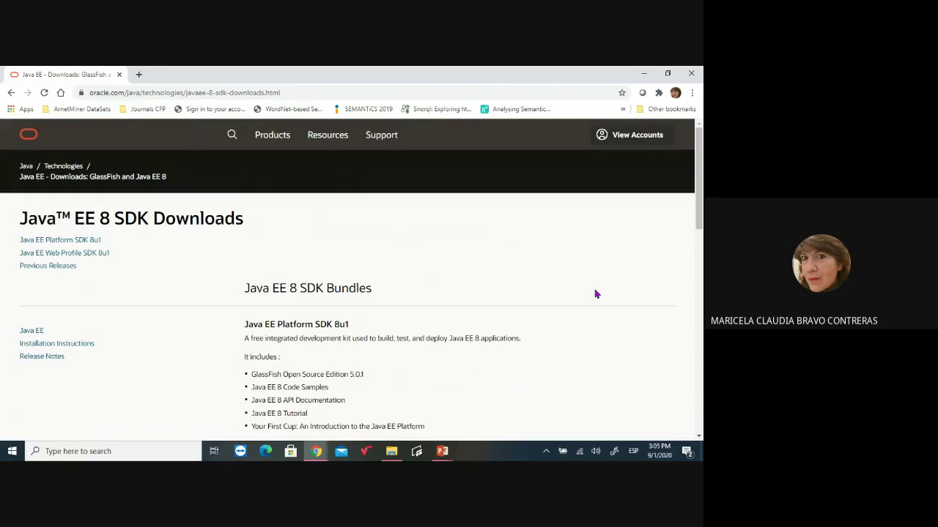
scroll(611, 294, "down", 1)
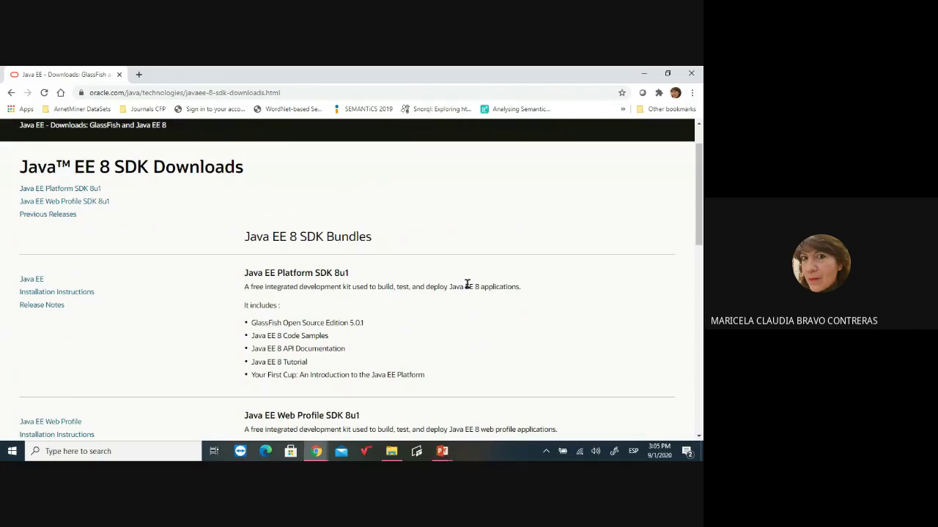
- Switch to File Explorer and open the Java folder under Program Files on Local Disk (C:)
left_click(391, 451)
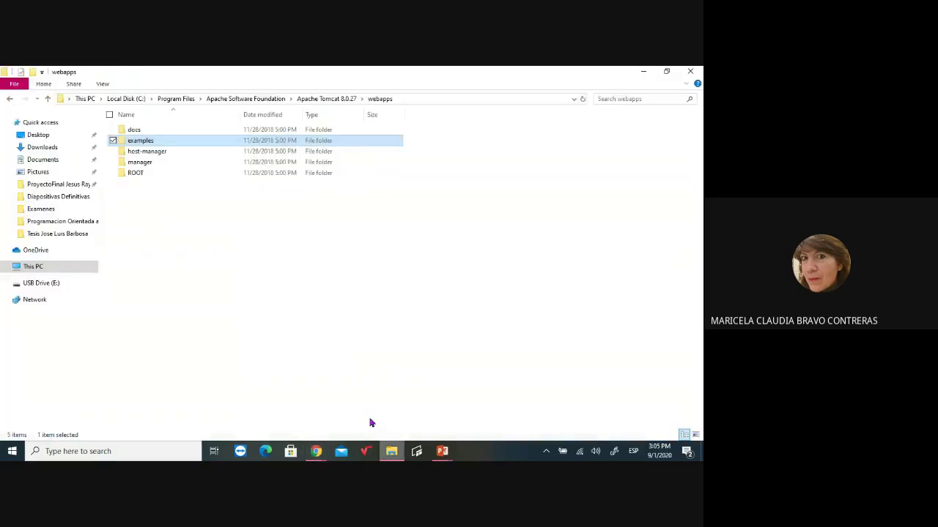
left_click(34, 267)
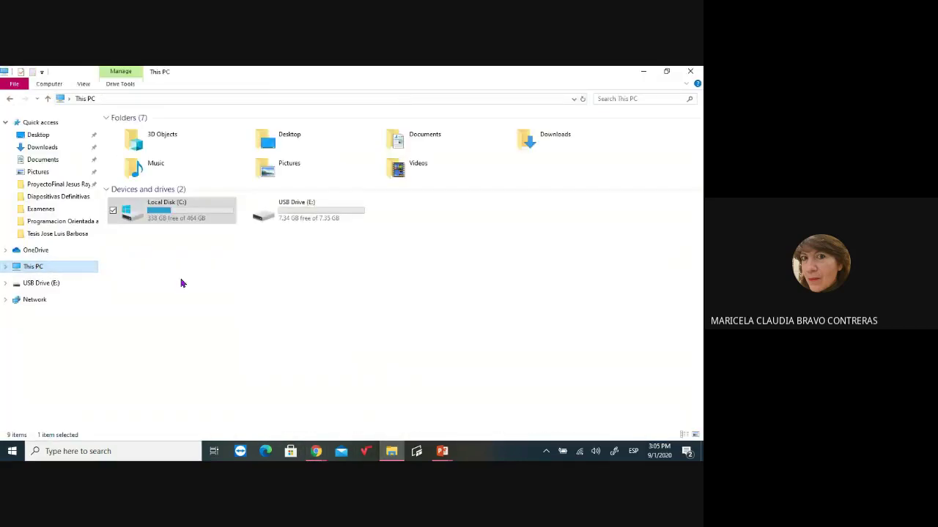
double_click(185, 211)
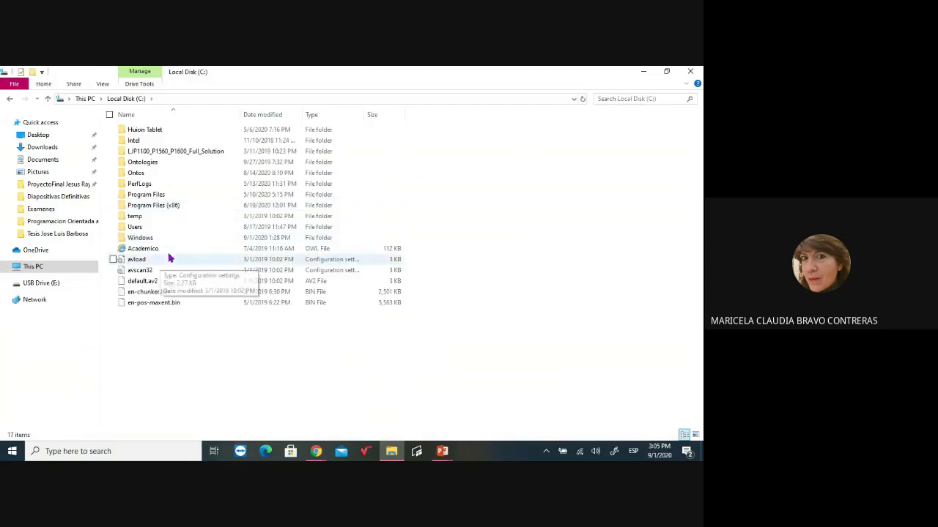
double_click(155, 196)
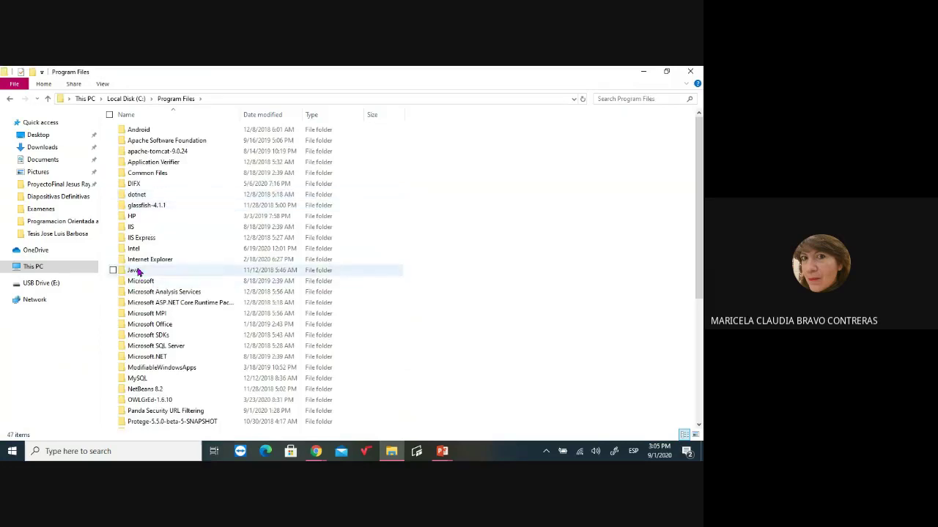
double_click(136, 270)
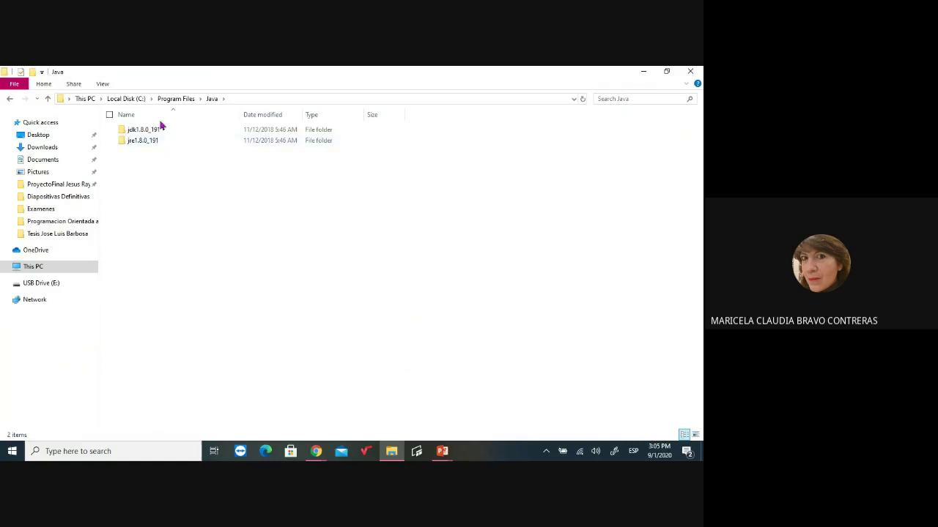
- Show the Java folder's contents as large icons and open the jdk1.8.0_191 folder
left_click(102, 83)
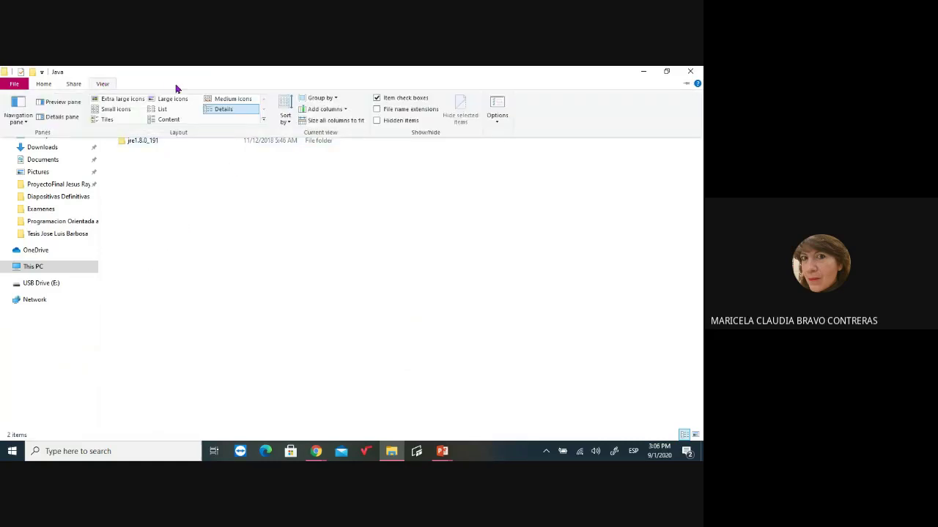
left_click(174, 98)
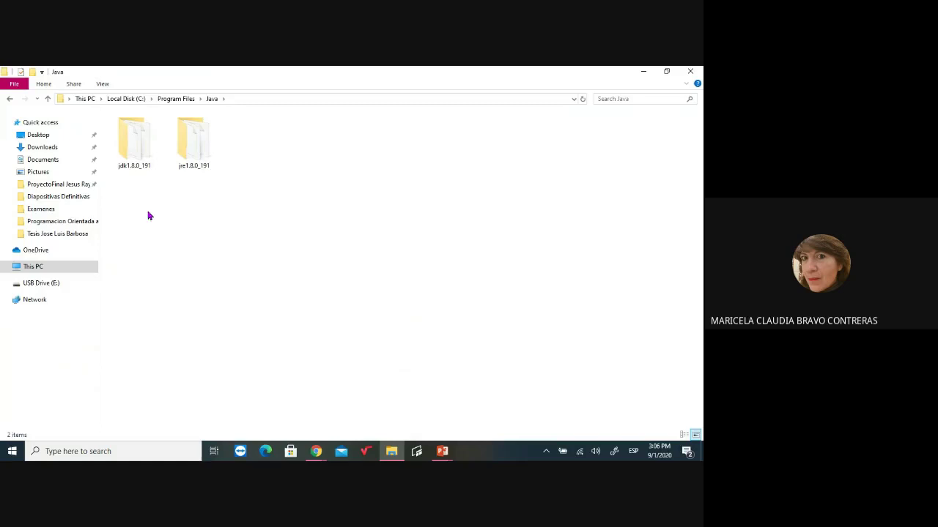
left_click(192, 155)
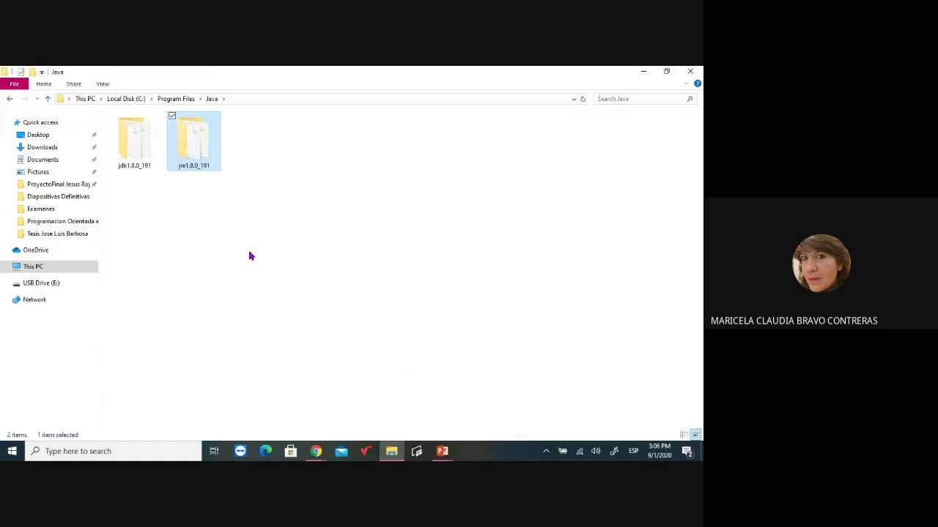
left_click(133, 145)
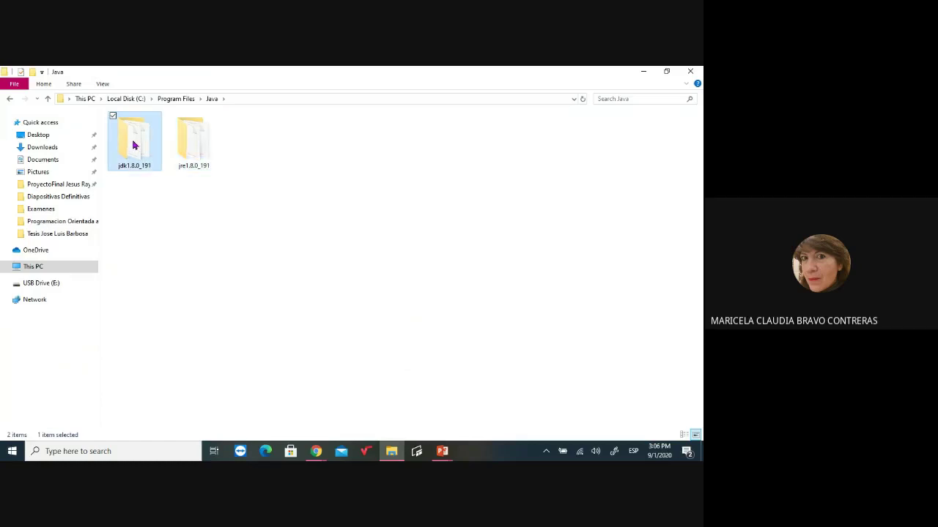
double_click(133, 145)
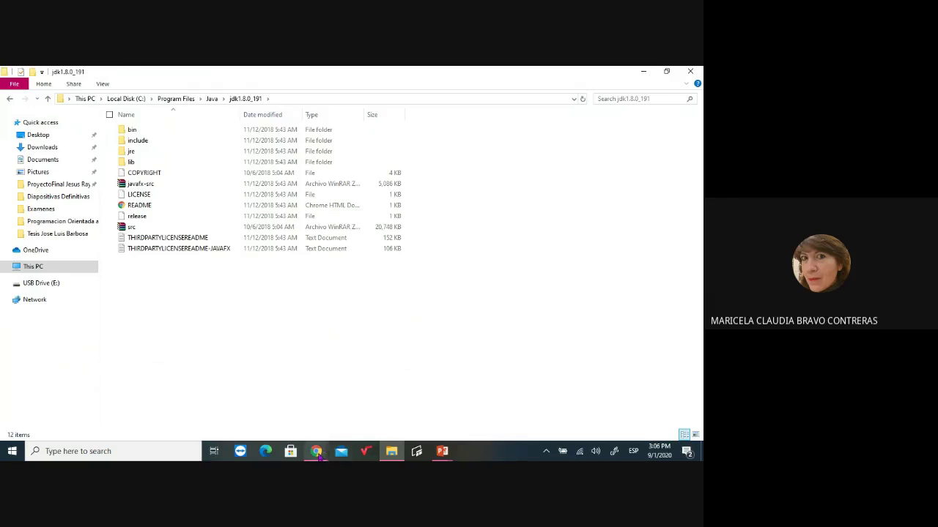
- Switch to Chrome and search Google for "tomcat download" in a new tab
mouse_move(317, 455)
left_click(387, 389)
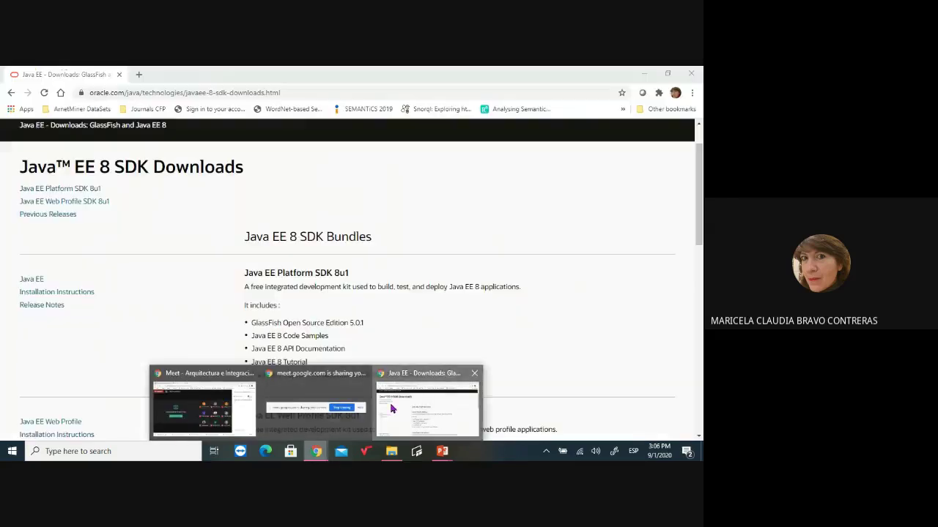
left_click(138, 74)
left_click(246, 282)
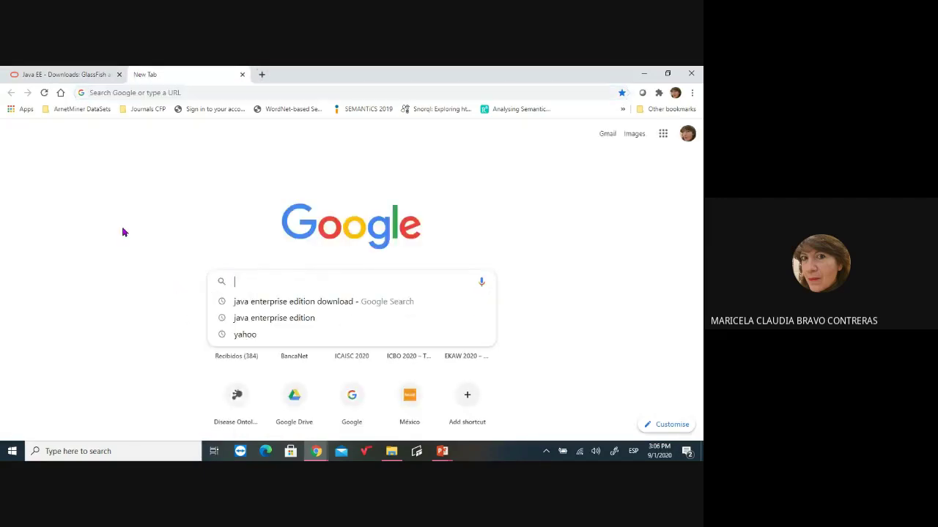
type("Tomcar")
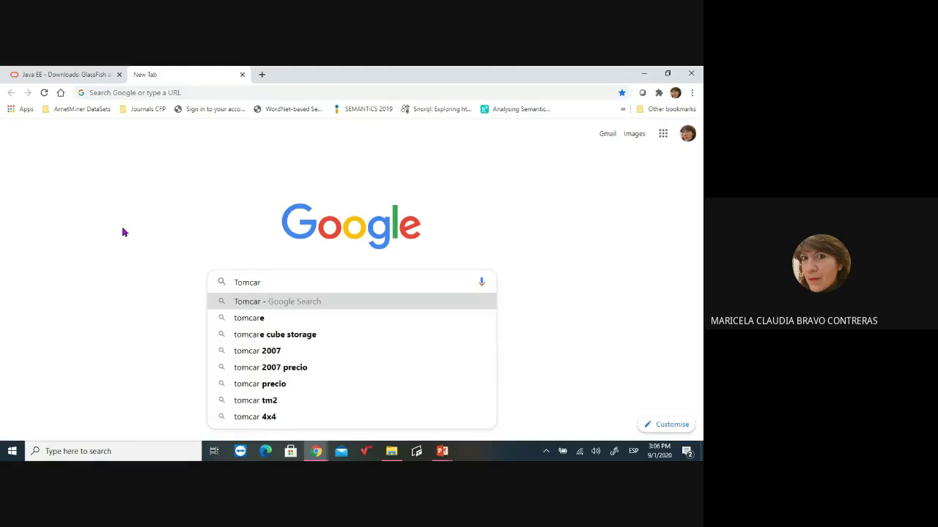
key("BackSpace")
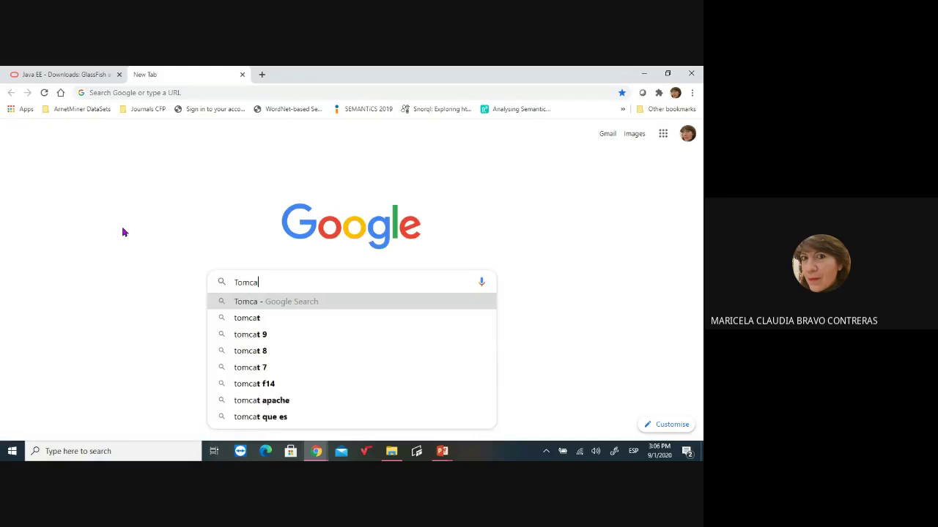
type("t ")
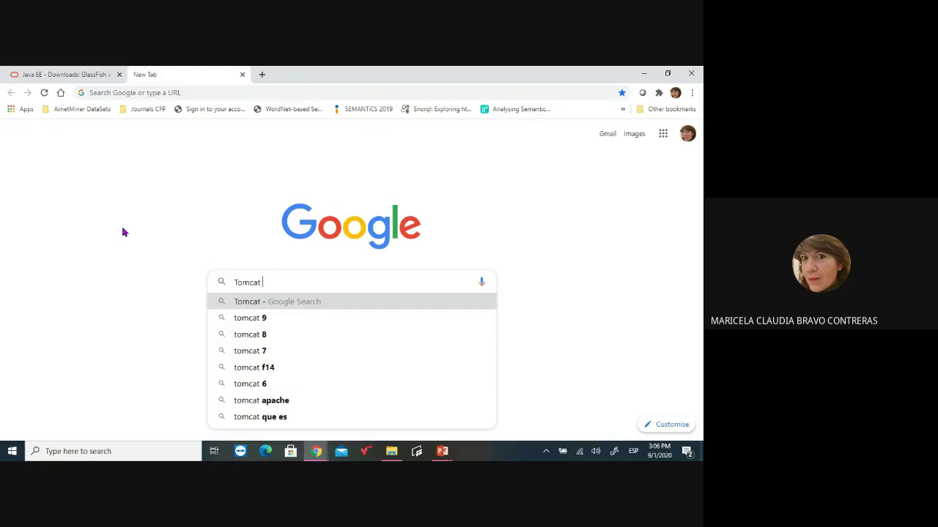
type("down")
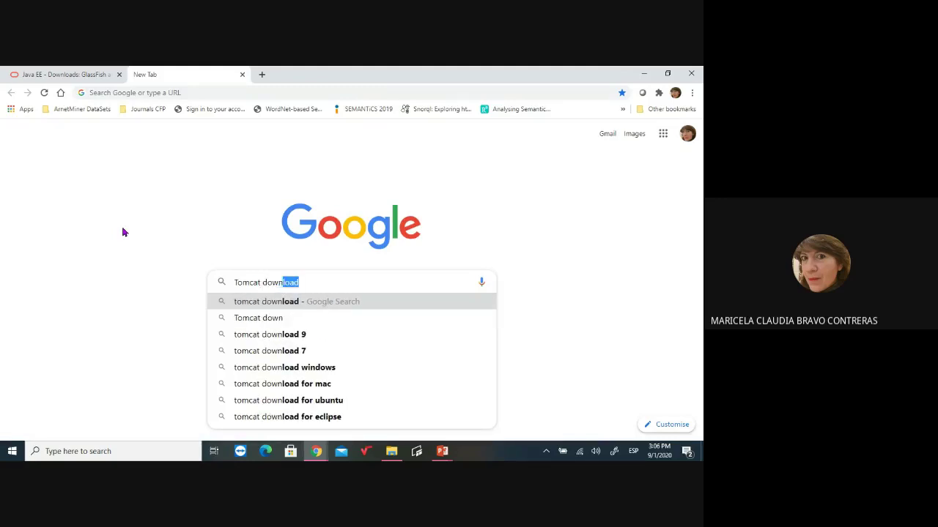
left_click(261, 309)
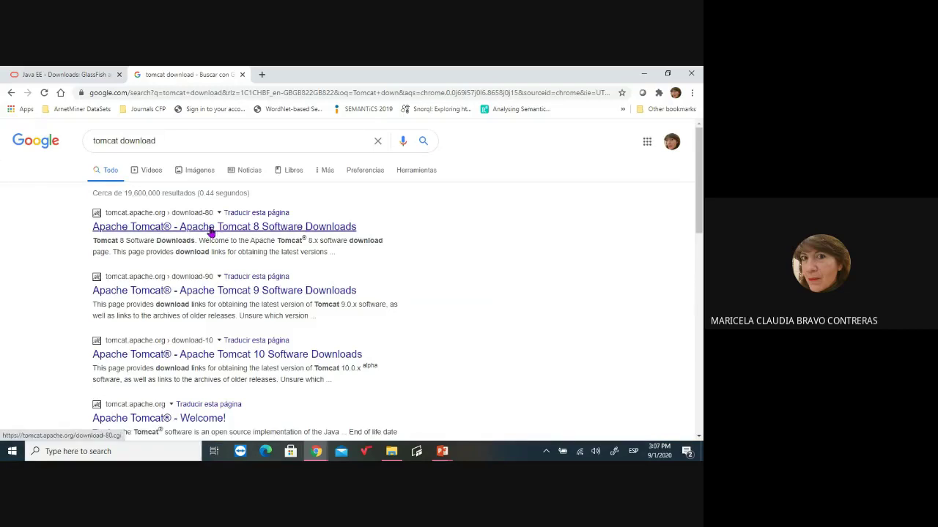
- Open the Apache Tomcat welcome page from the results and view its Tomcat 10 and Tomcat 9 download pages
scroll(545, 319, "down", 1)
scroll(545, 319, "down", 2)
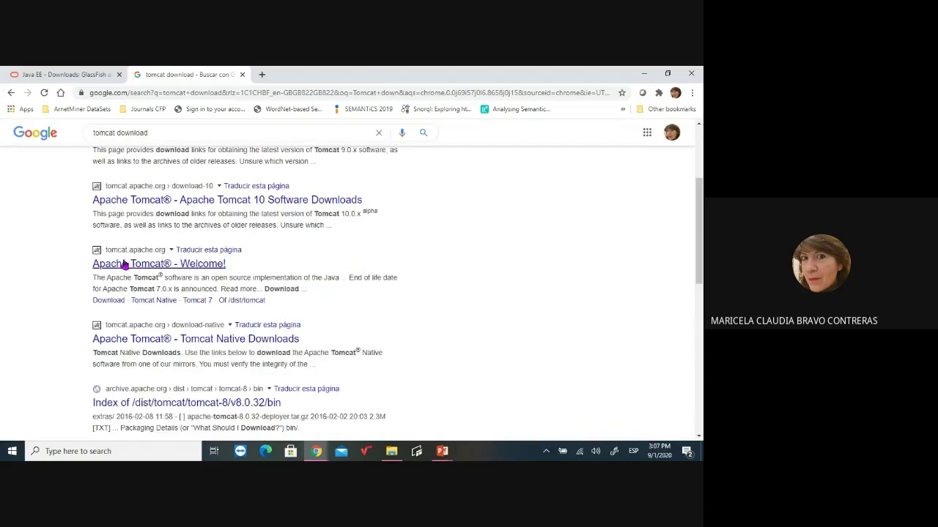
left_click(125, 266)
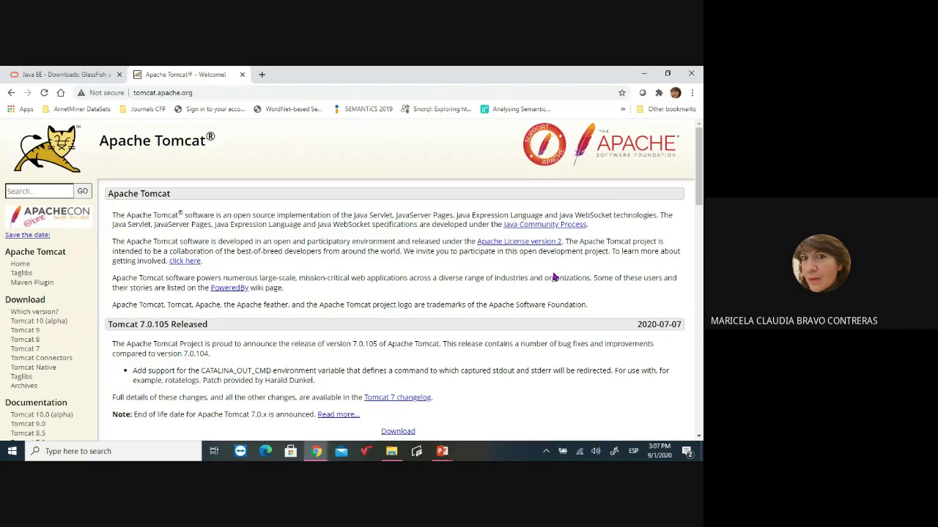
left_click(20, 323)
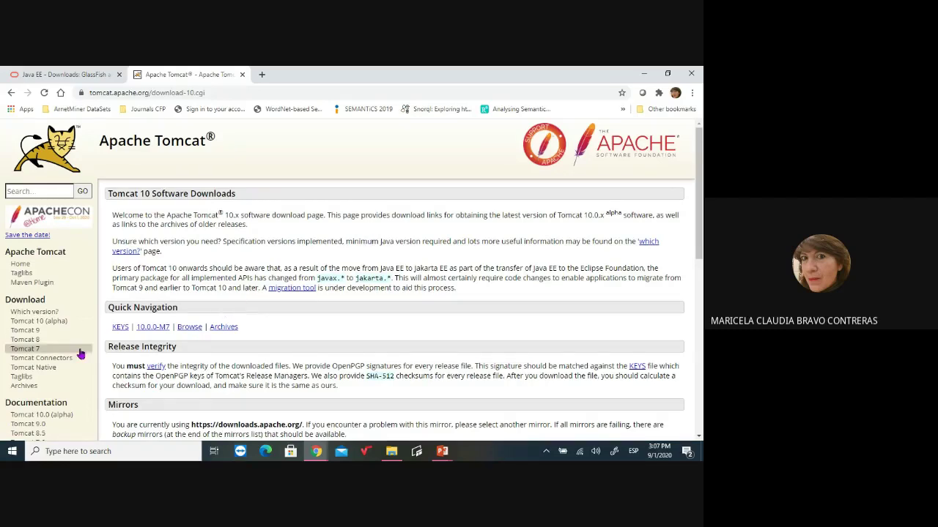
left_click(24, 330)
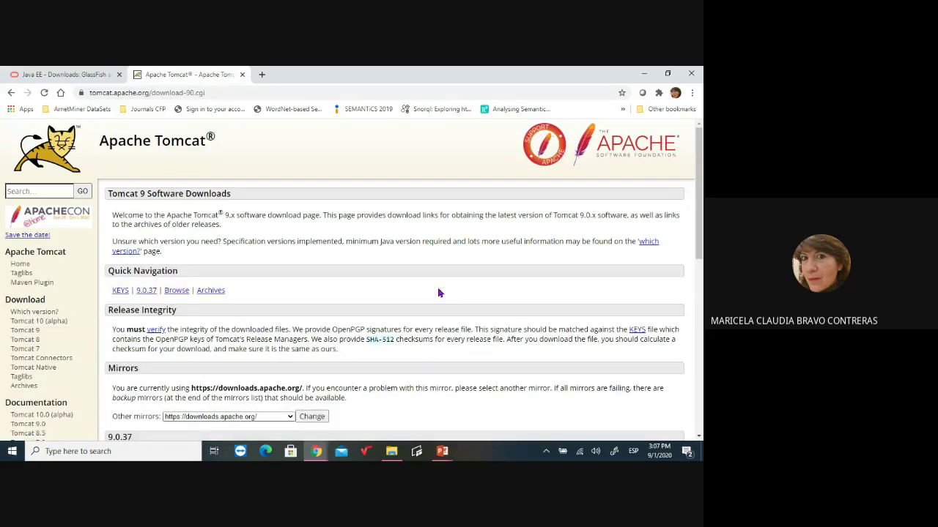
- Review the Tomcat 9.0.37 binary distributions and return to the Java EE 8 SDK downloads page
scroll(438, 293, "down", 1)
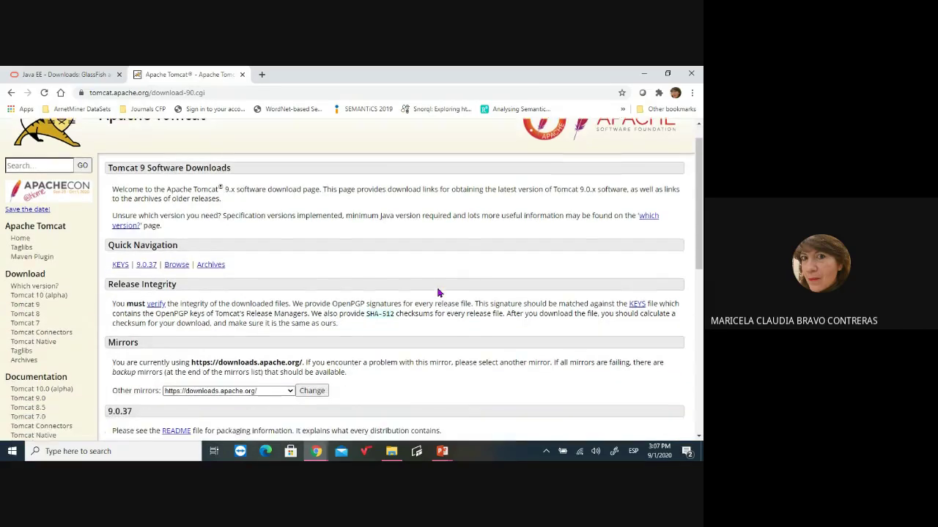
scroll(438, 293, "down", 3)
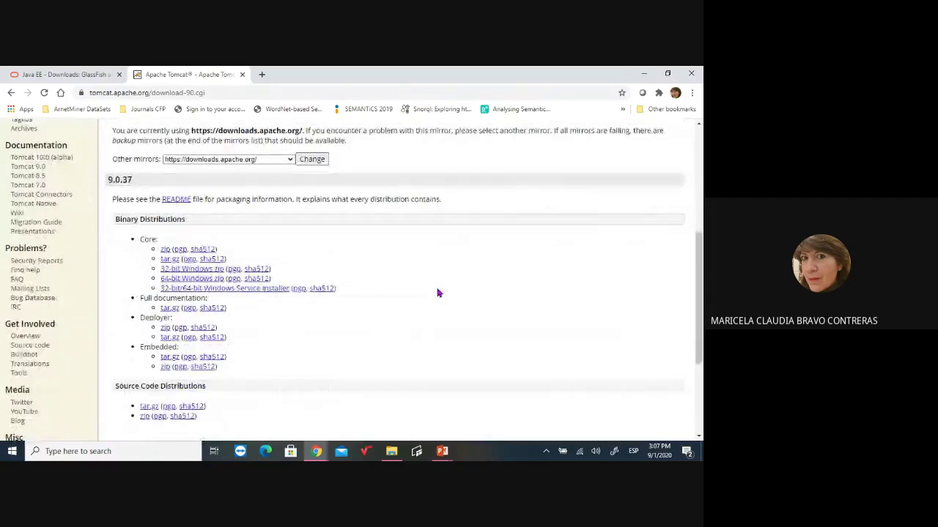
scroll(438, 293, "down", 1)
scroll(437, 291, "up", 1)
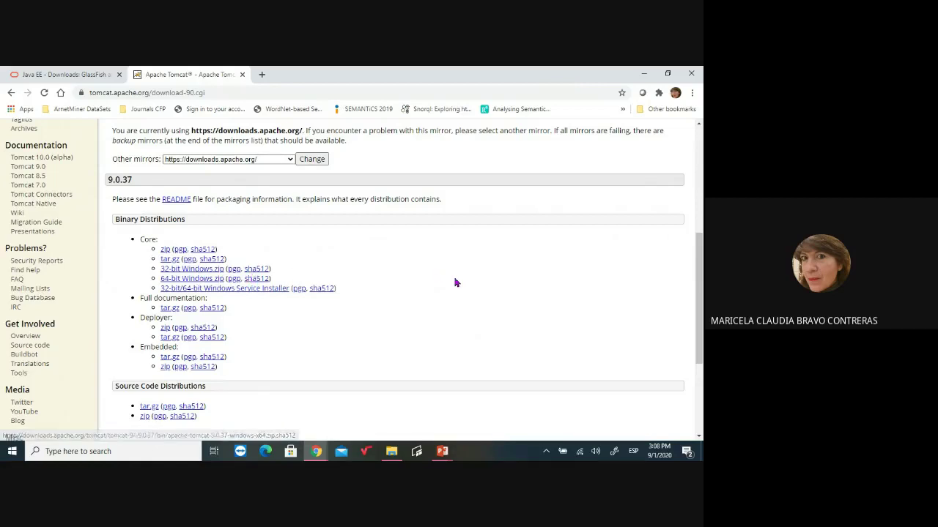
left_click(55, 74)
left_click(162, 79)
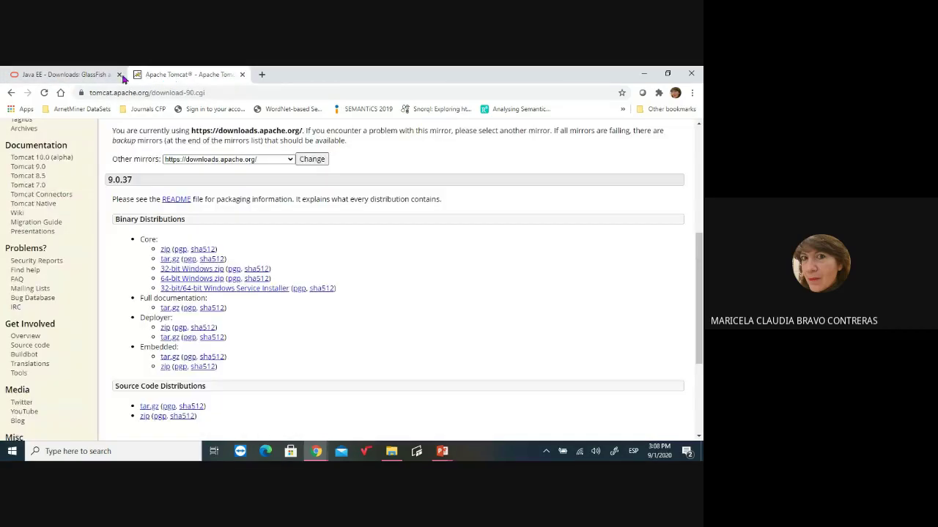
left_click(68, 77)
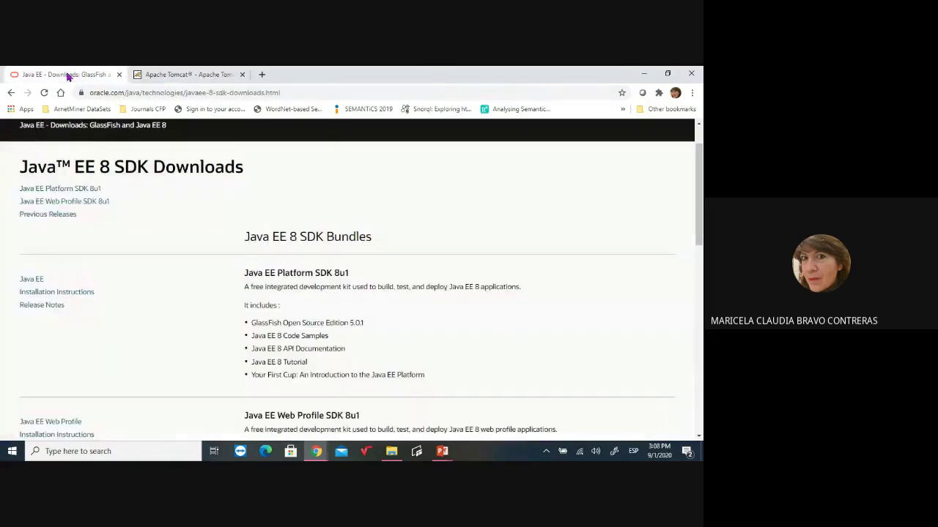
- Switch to the "Segunda sesion. Arquitecturas Web" presentation in PowerPoint, present slide 22, Directorio de Tomcat, and end the slide show
left_click(442, 452)
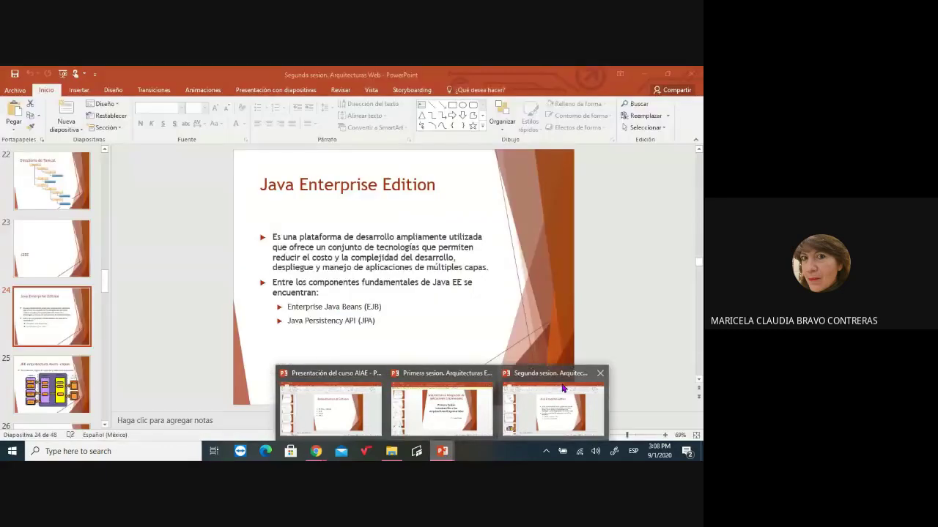
left_click(563, 388)
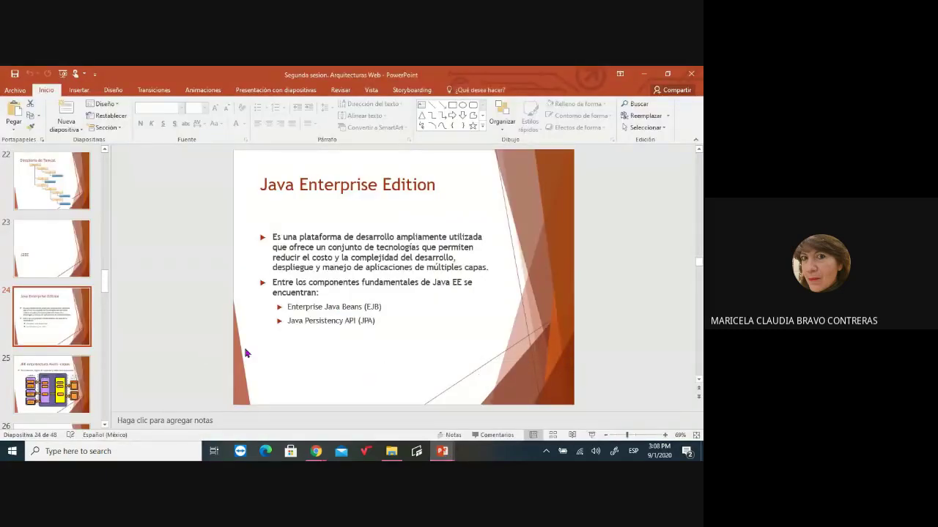
left_click(66, 182)
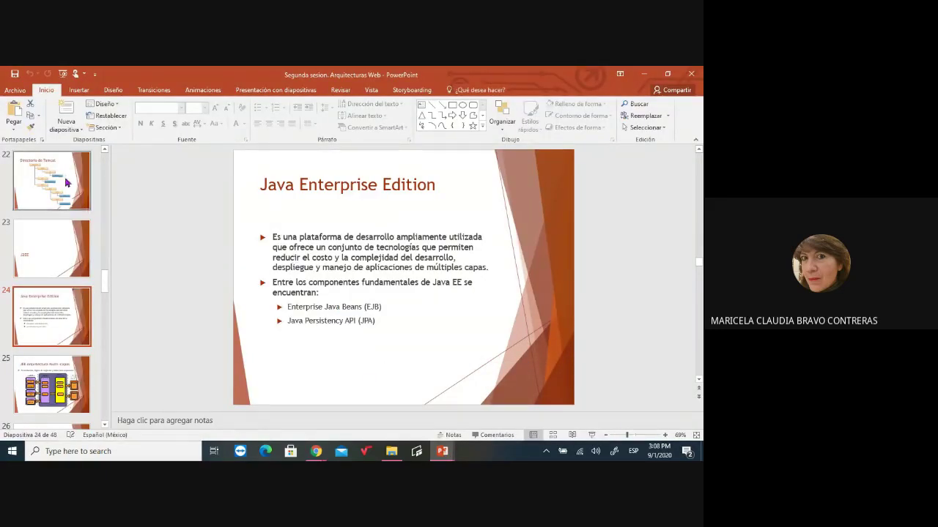
left_click(591, 435)
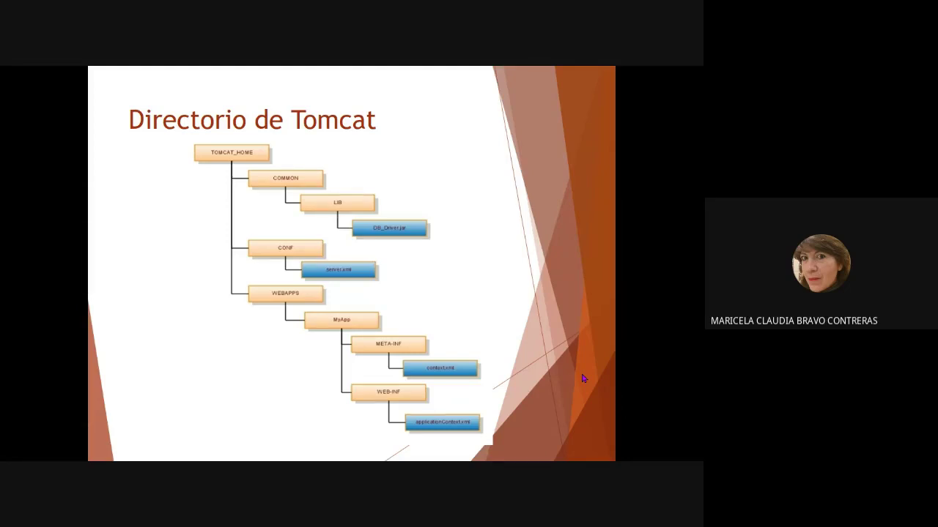
key("Escape")
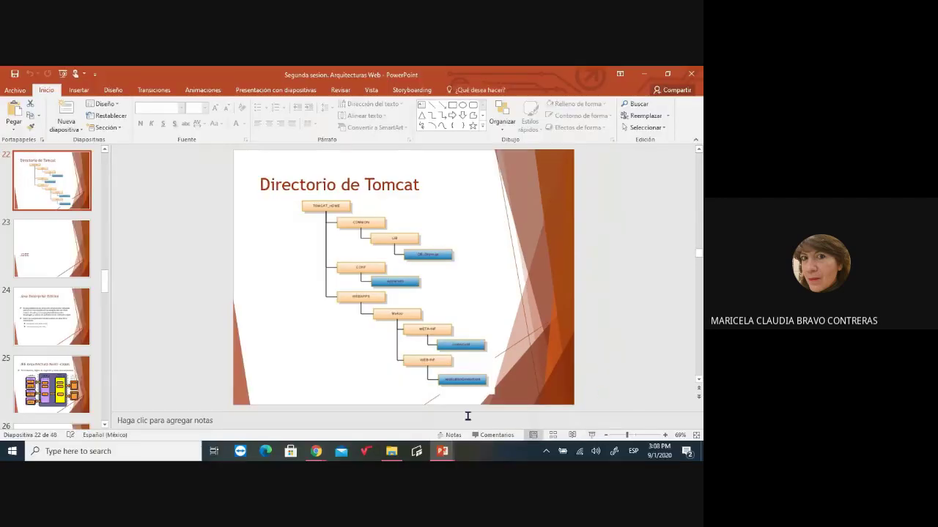
- Switch to File Explorer, examine the Tomcat 9.0 folder under Program Files, and return to Apache Software Foundation
left_click(392, 452)
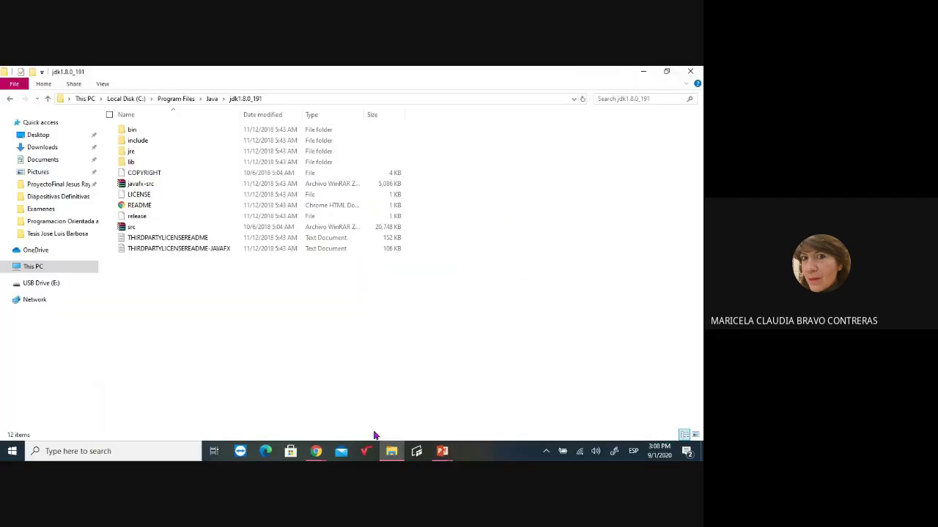
left_click(173, 99)
double_click(162, 141)
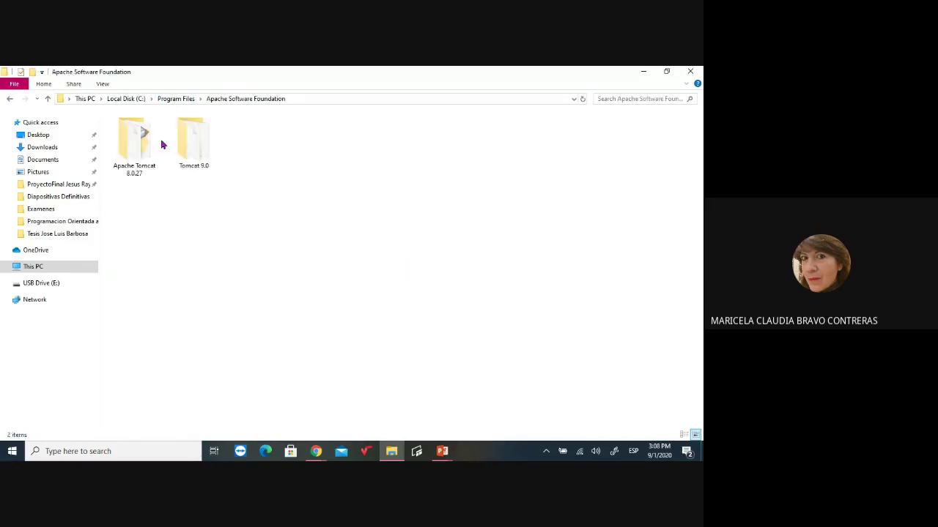
double_click(196, 144)
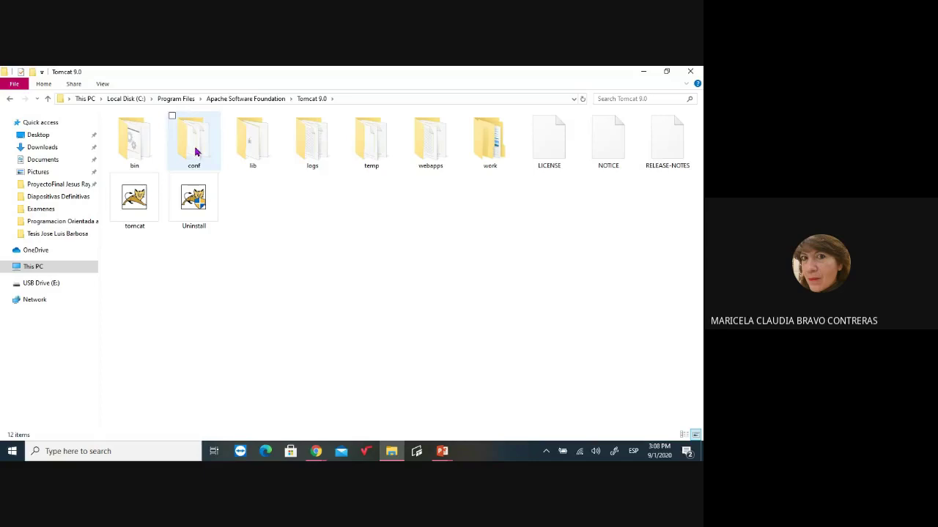
left_click(234, 101)
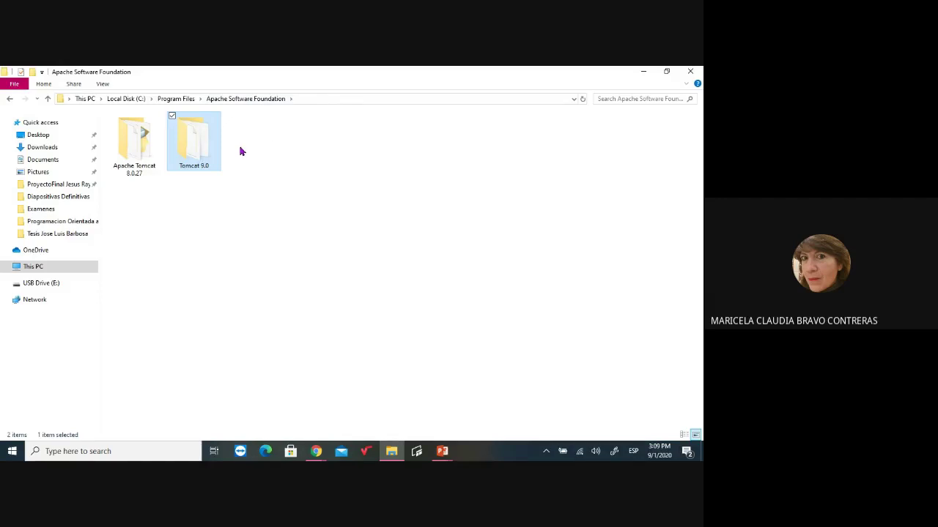
- Examine the subfolders and files of the Tomcat 9.0 folder inside Apache Software Foundation
double_click(199, 132)
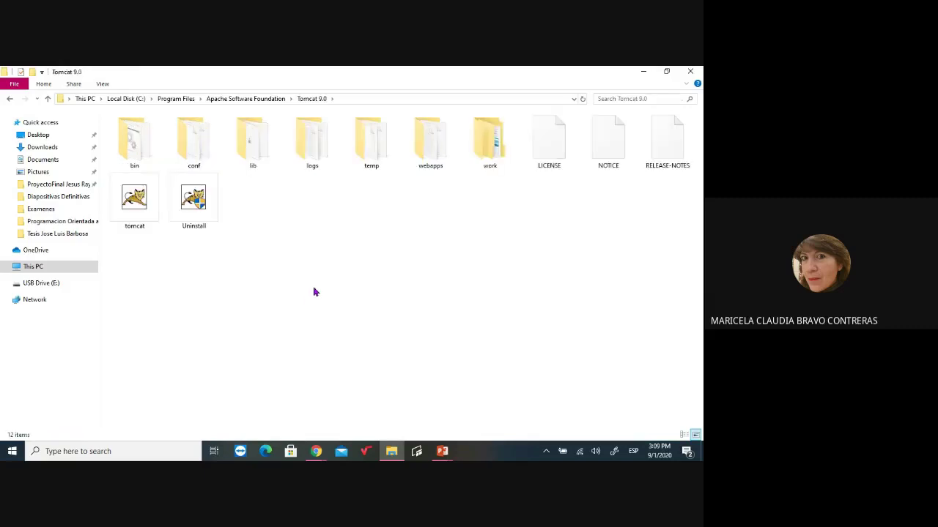
left_click(242, 99)
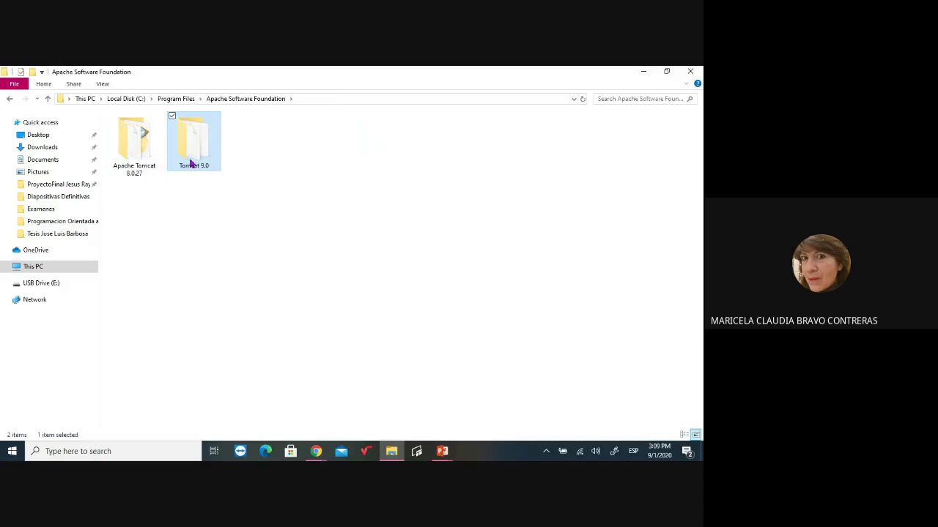
mouse_move(190, 162)
double_click(188, 146)
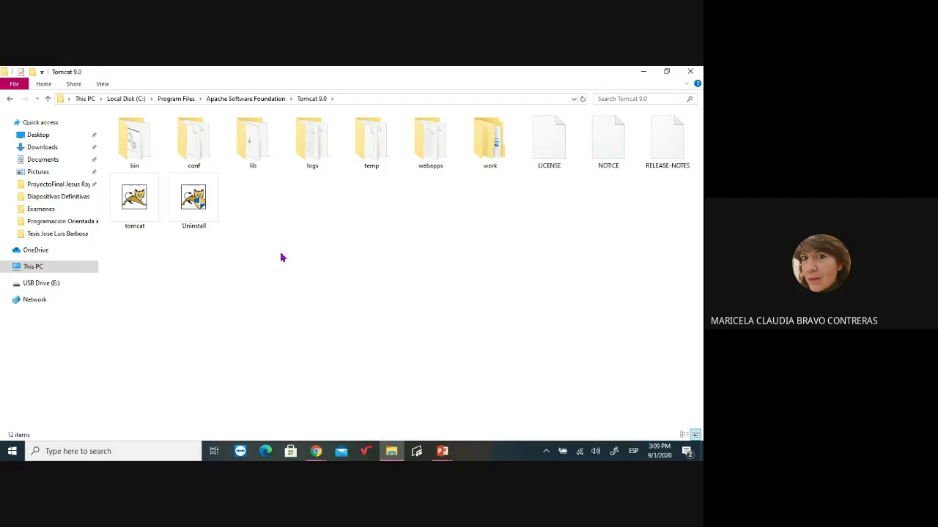
- Open Tomcat's conf folder and locate the server and tomcat-users XML configuration files
double_click(191, 139)
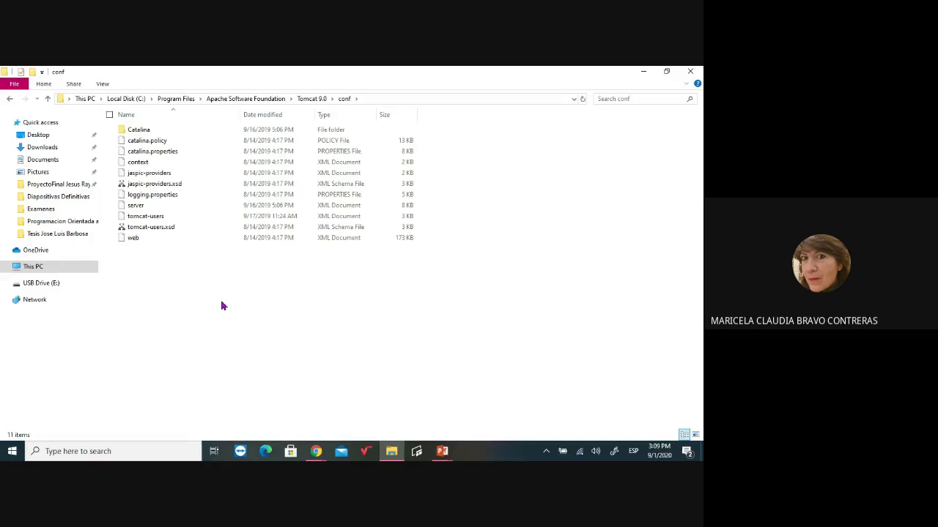
left_click(137, 205)
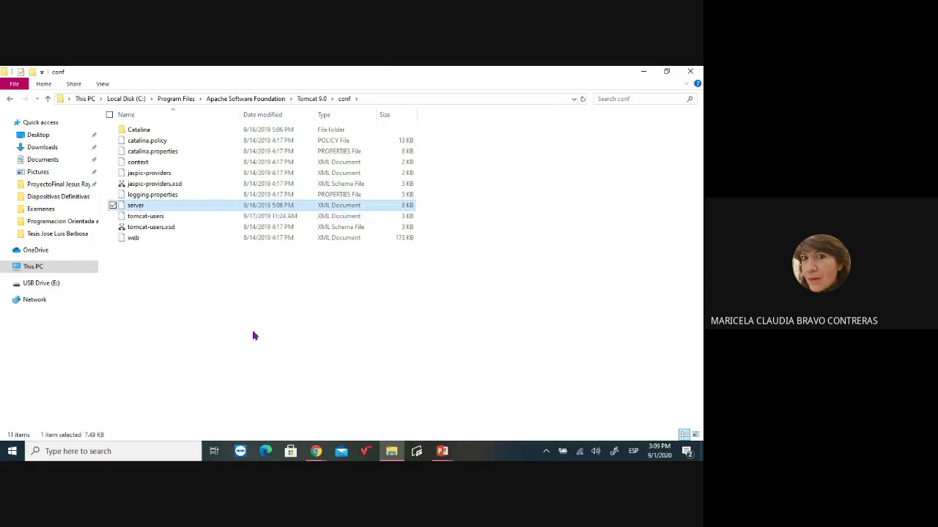
left_click(145, 218)
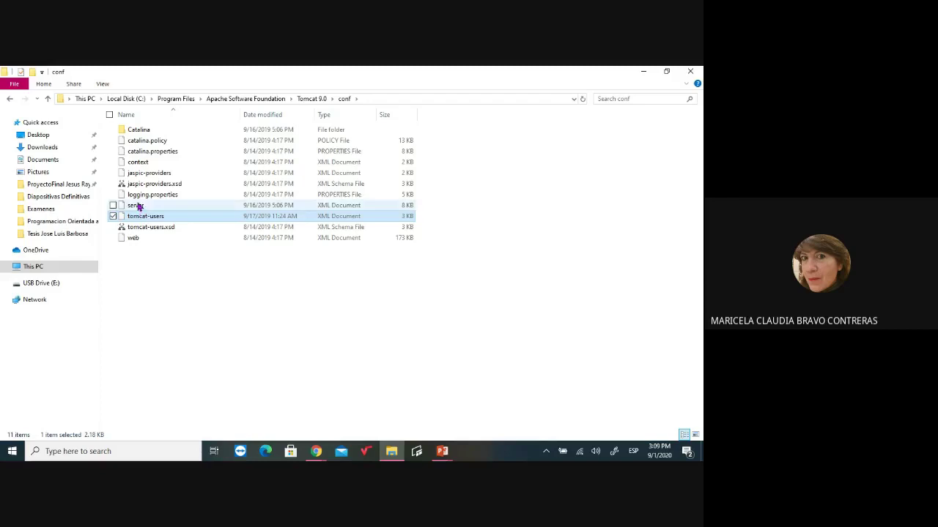
left_click(139, 206)
left_click(213, 329)
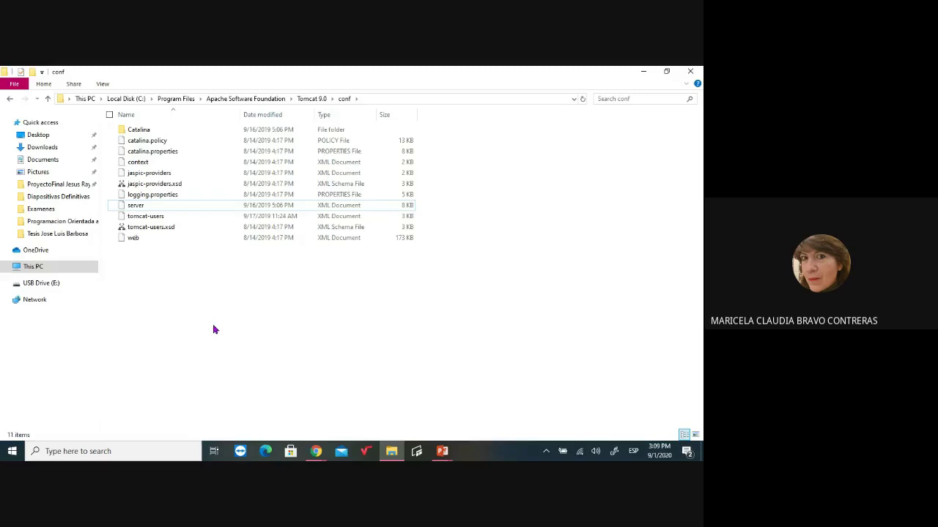
- Switch to the Google Meet call in Chrome and stop presenting the screen
left_click(315, 451)
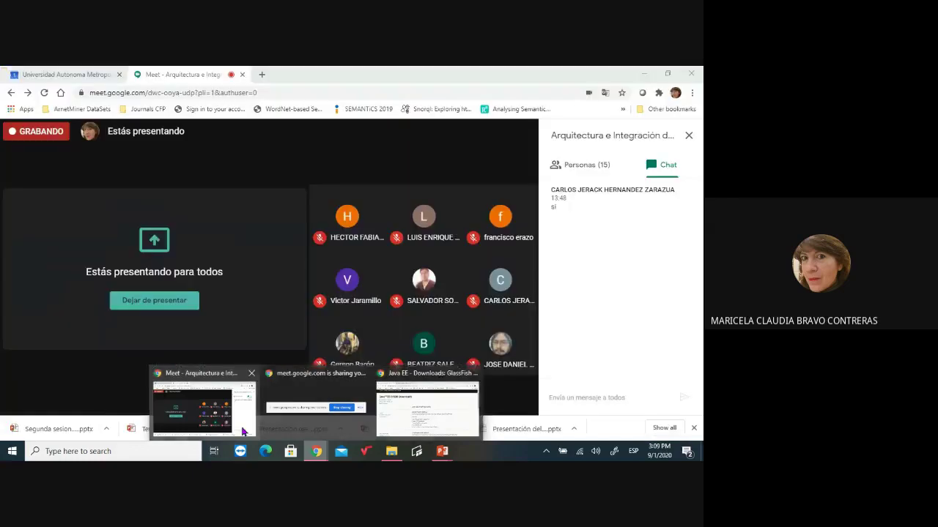
left_click(242, 433)
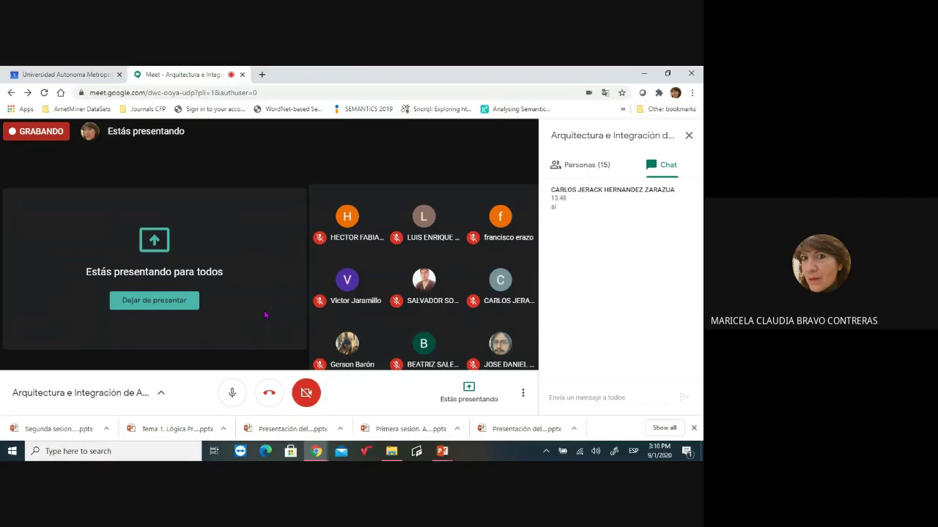
left_click(174, 301)
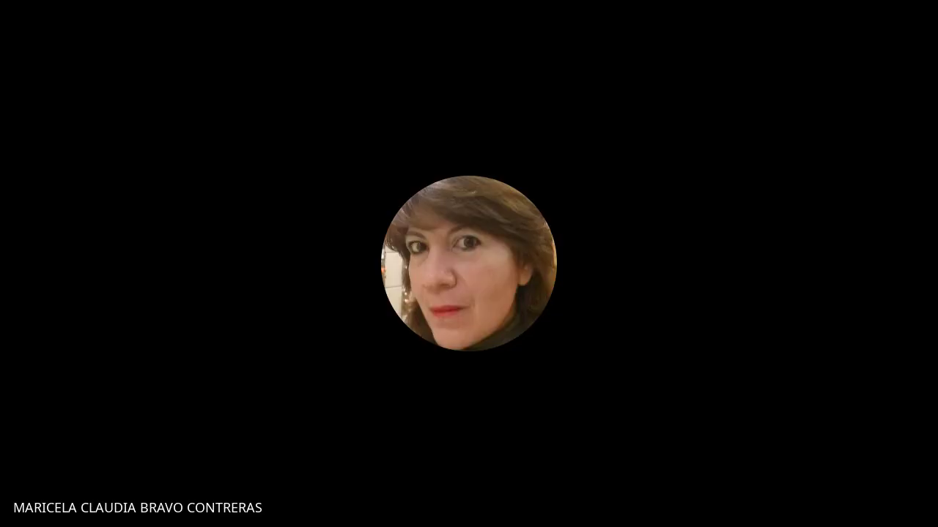